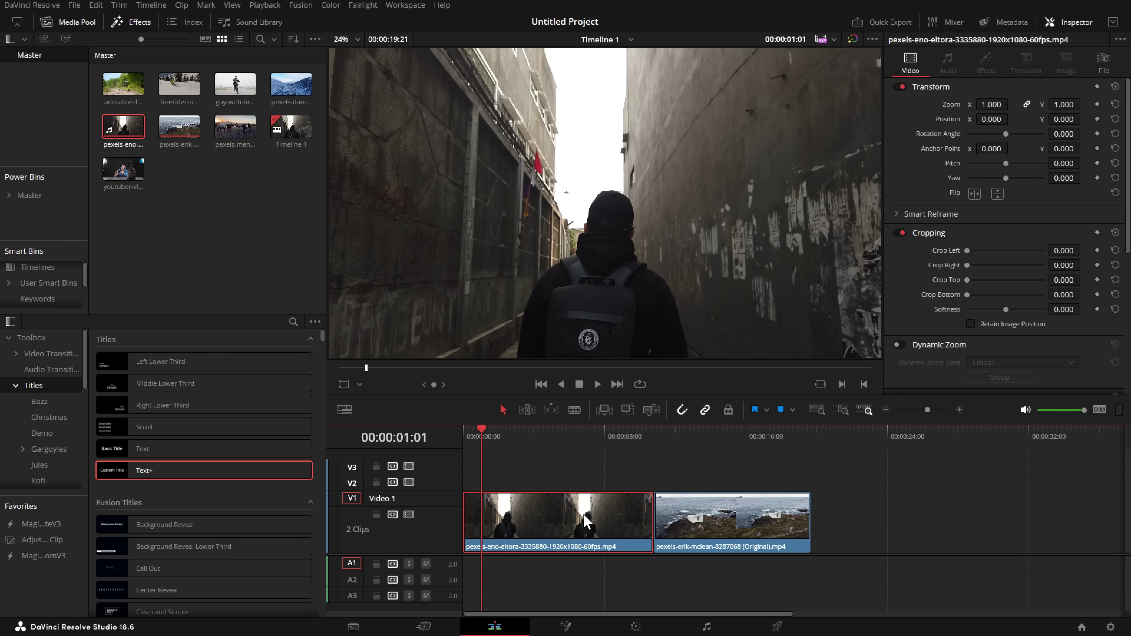
- Select both timeline clips, move to the Color page and set the viewer overlay to Qualifier
left_click_drag(741, 547, 739, 545)
left_click(635, 627)
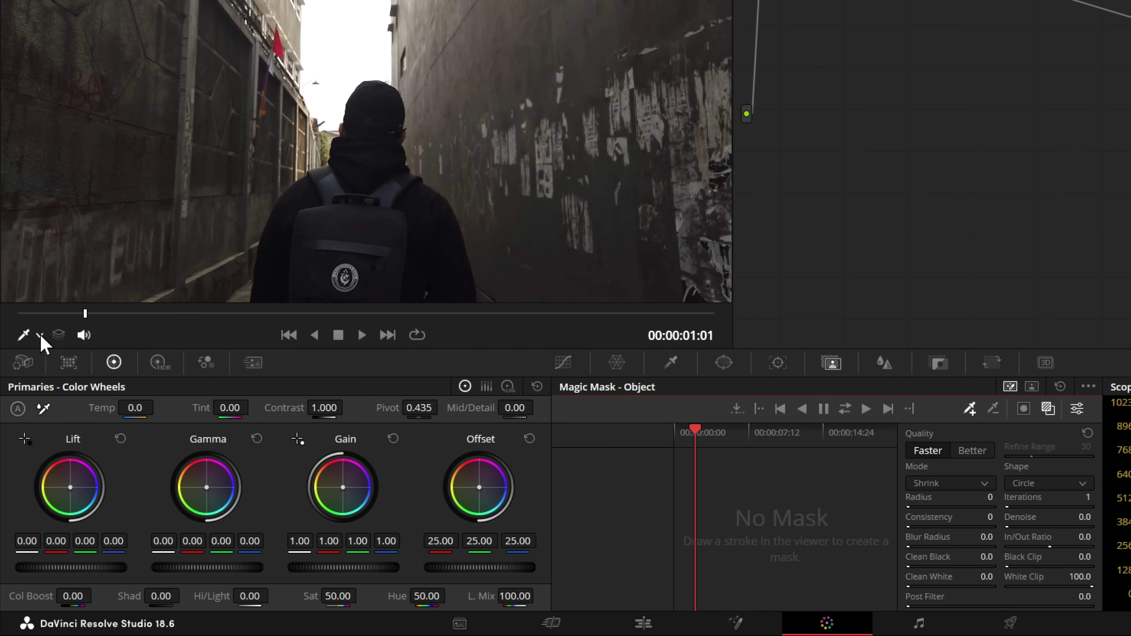
left_click(40, 336)
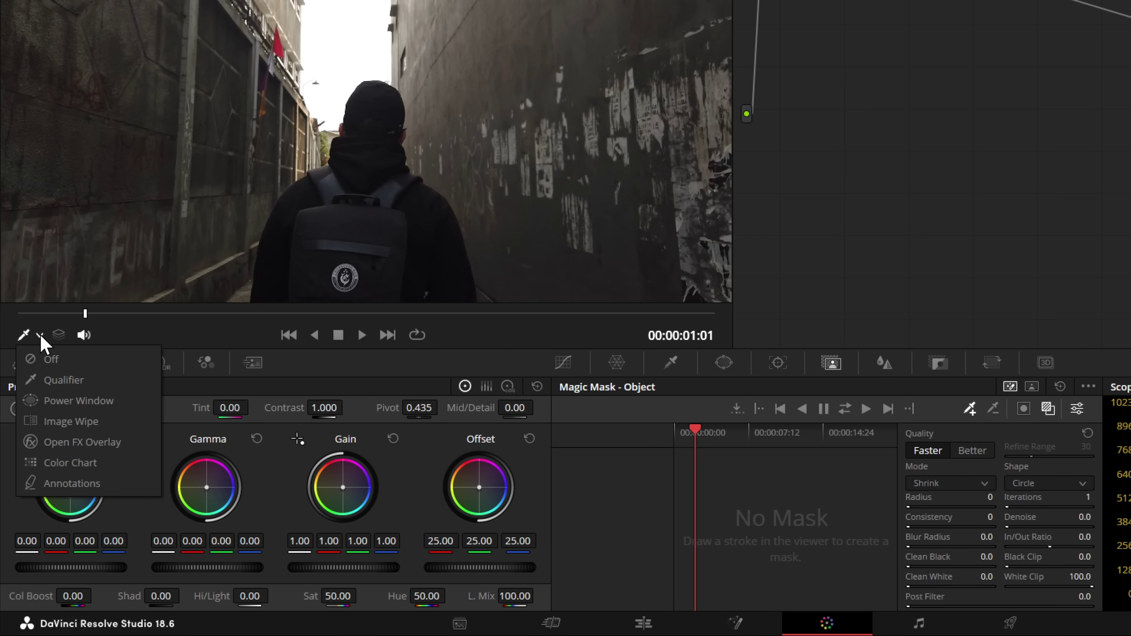
left_click(52, 381)
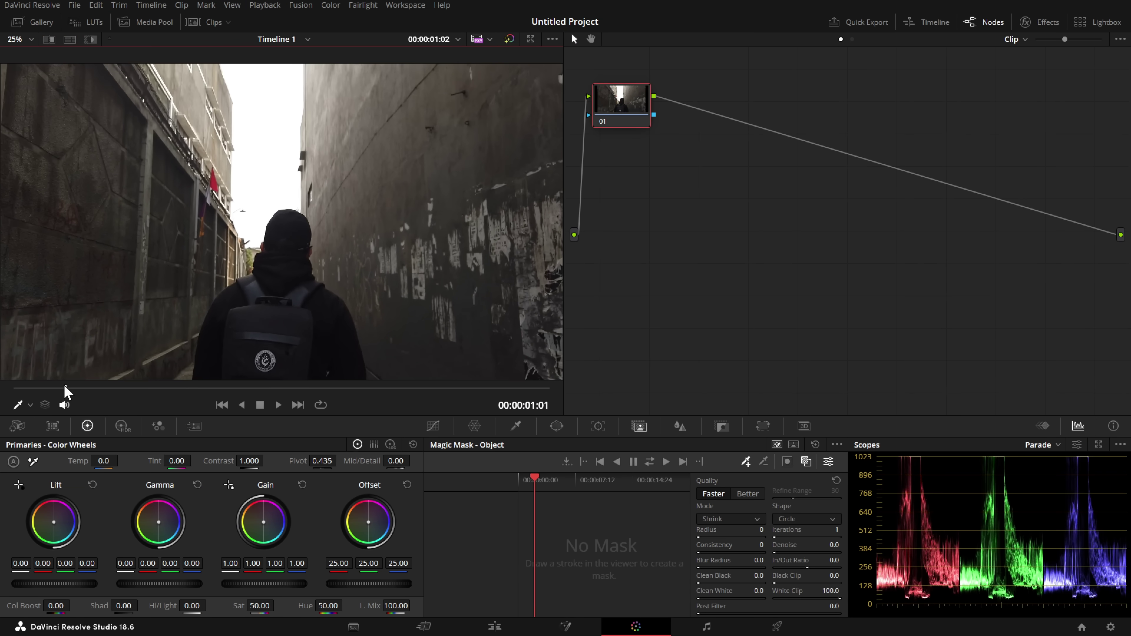
- Scrub the alley clip to around 00:00:08:15 and paint a Magic Mask stroke across the walker's backpack
key("space")
left_click_drag(392, 388, 495, 392)
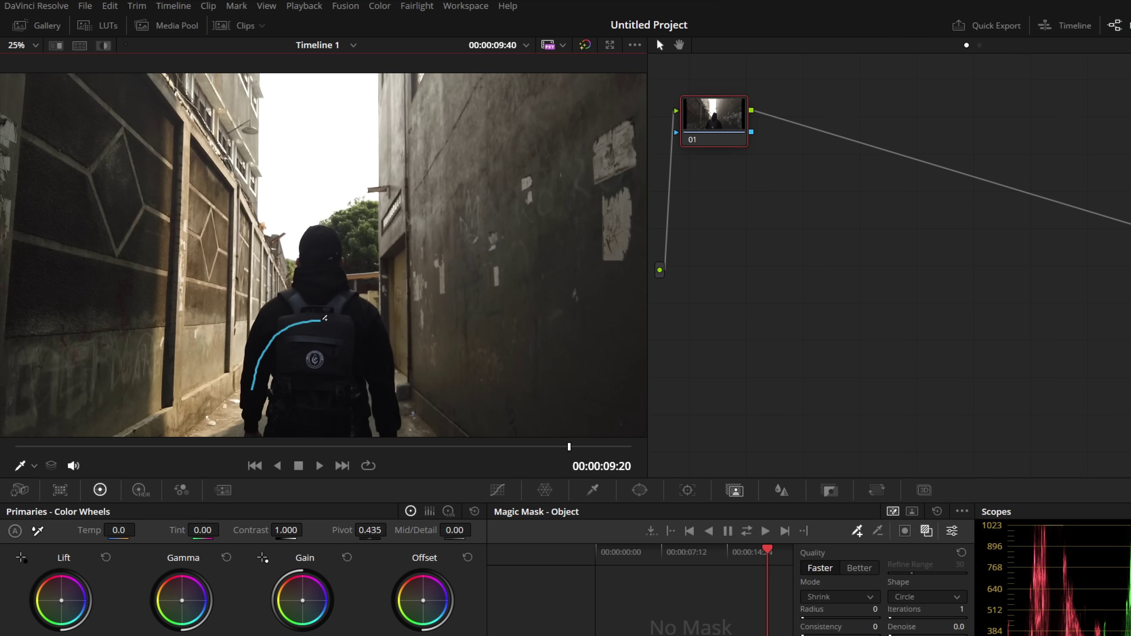
left_click_drag(325, 318, 364, 324)
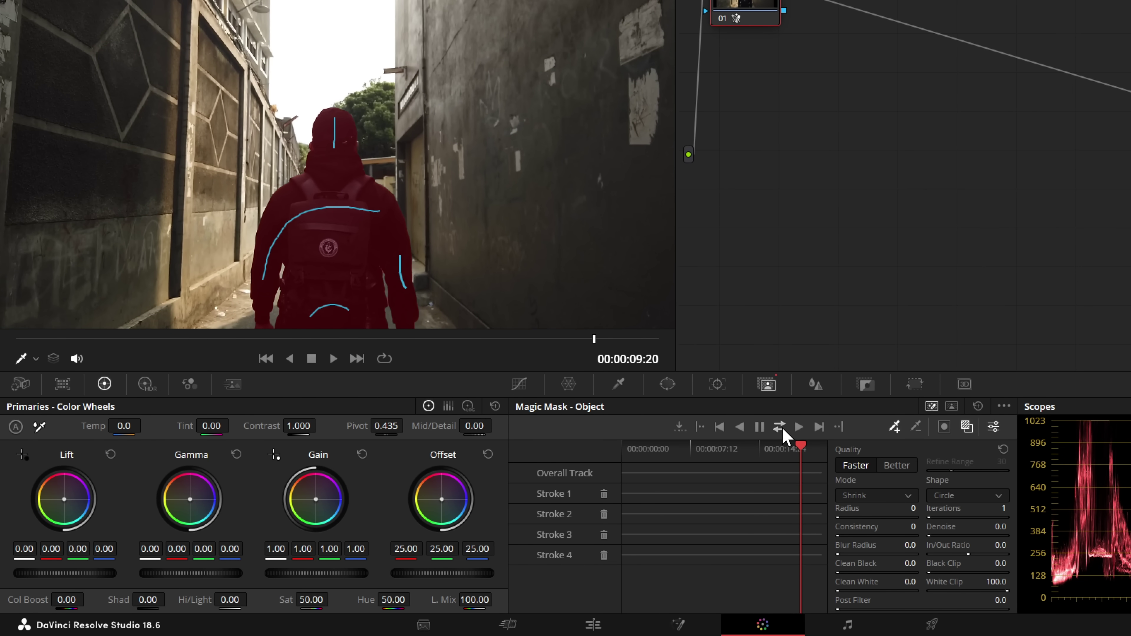
- Track the walker's mask bidirectionally, then return to the reference frame and reposition the backpack stroke
left_click(781, 427)
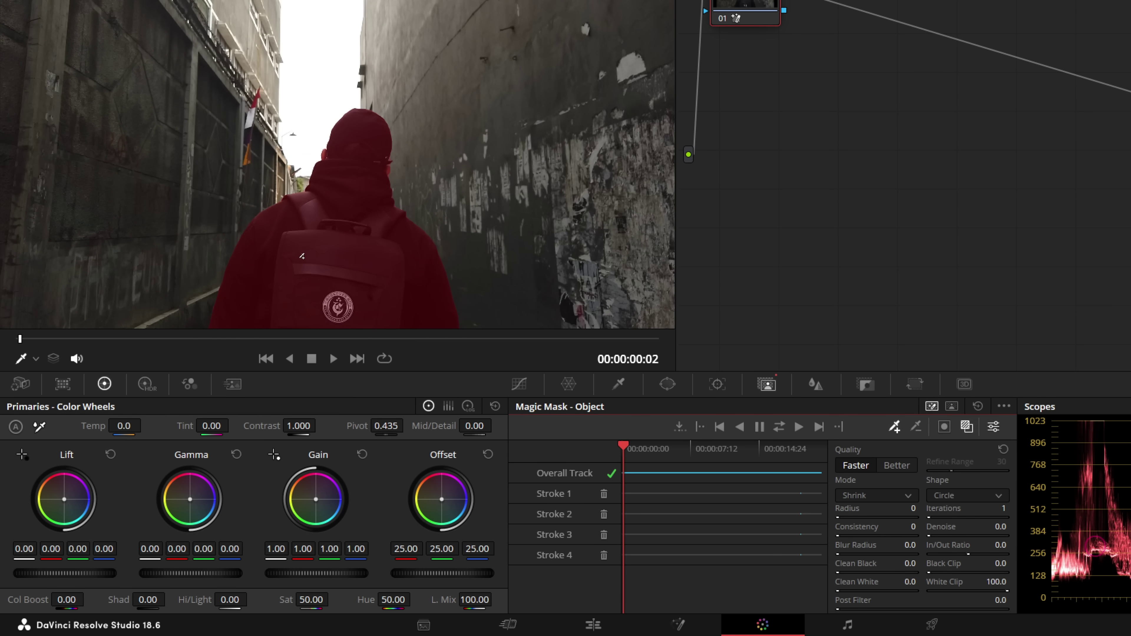
left_click(680, 427)
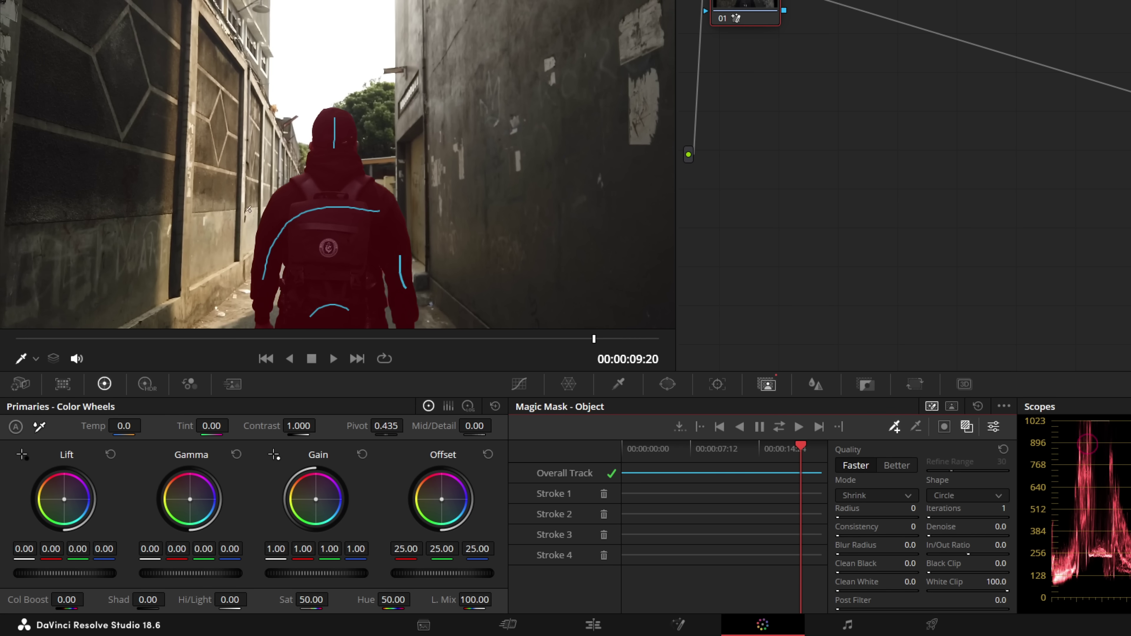
mouse_move(341, 218)
left_mouse_down()
mouse_move(328, 202)
mouse_move(361, 190)
mouse_move(348, 214)
mouse_move(337, 201)
left_mouse_up()
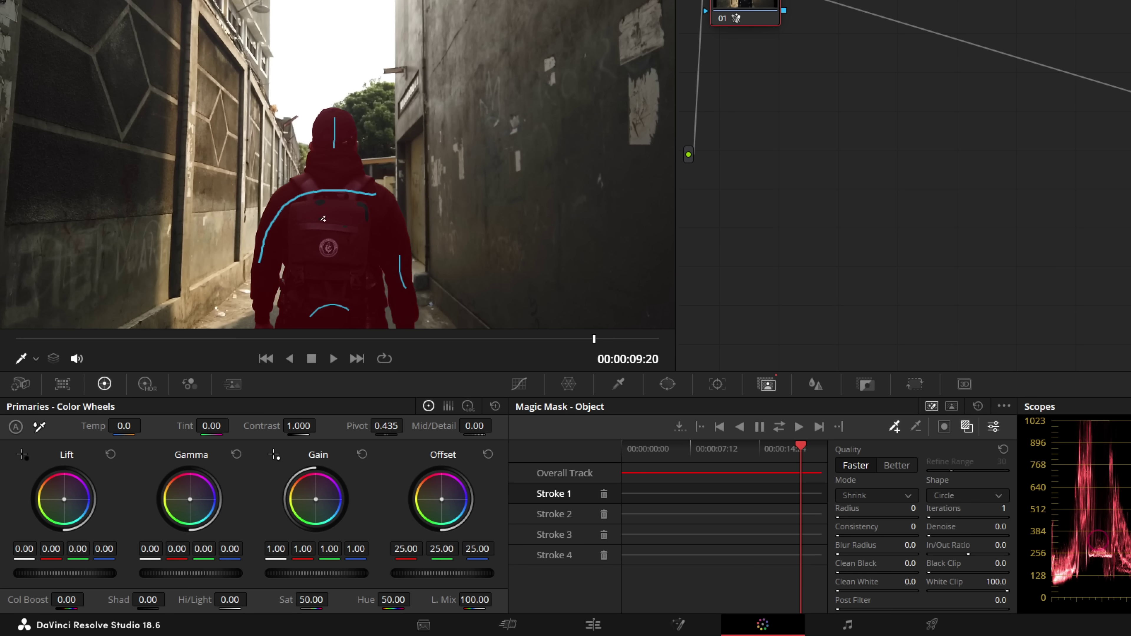
left_click_drag(337, 202, 336, 212)
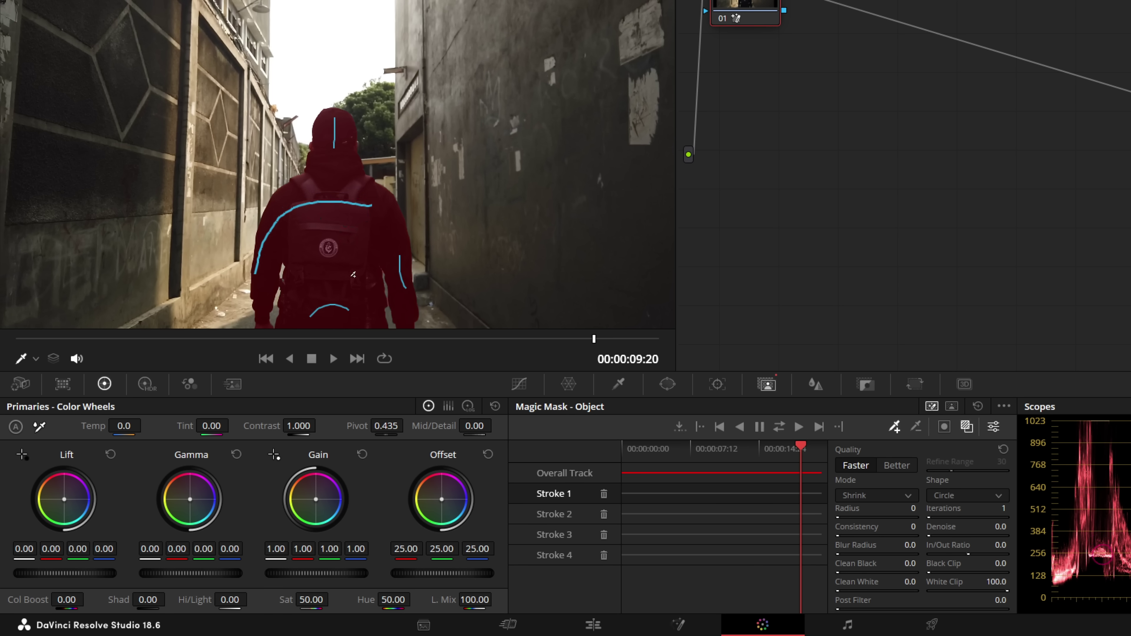
- Delete Strokes 4, 3 and 2, leaving only Stroke 1 on the alley mask
left_click(605, 556)
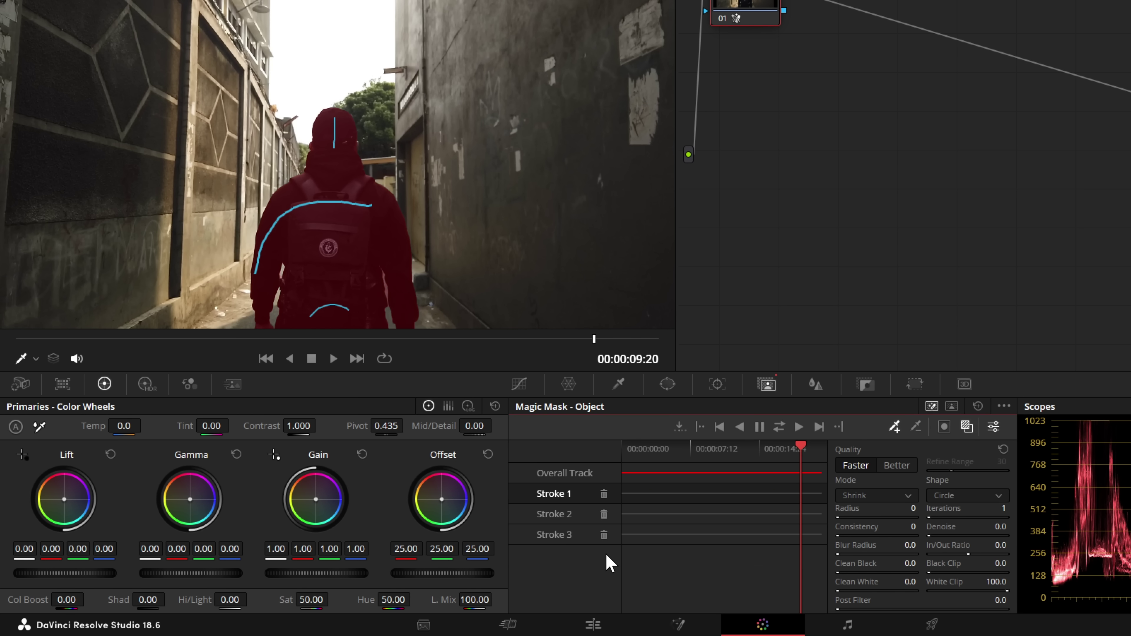
left_click(604, 535)
left_click(604, 514)
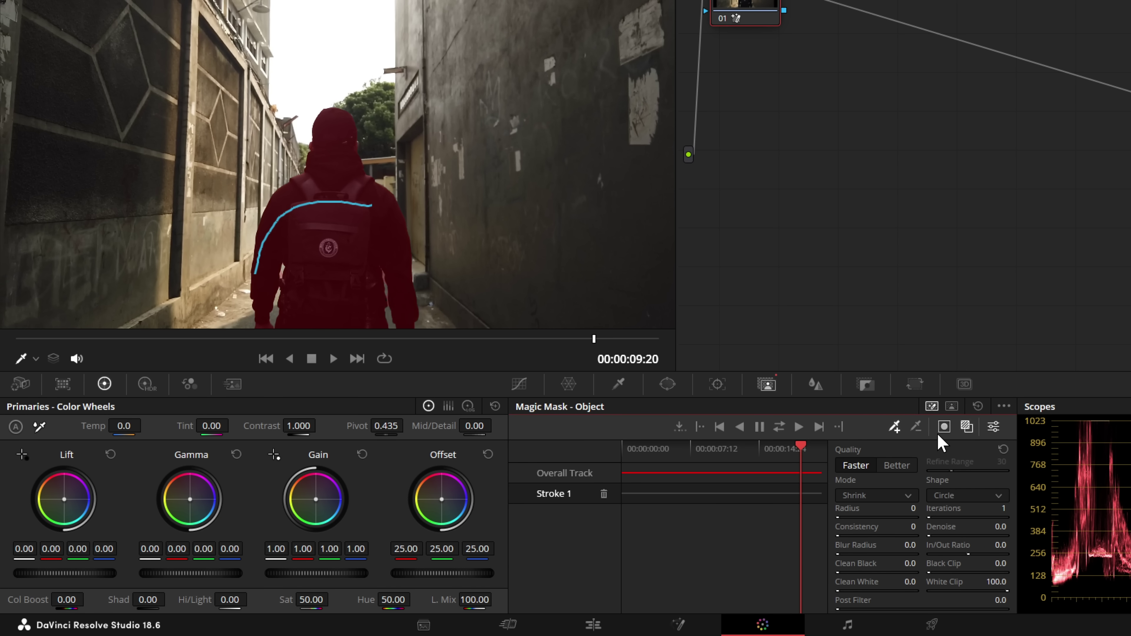
- Toggle Invert Mask on and off, then draw a subtracting stroke over the head area
left_click(945, 428)
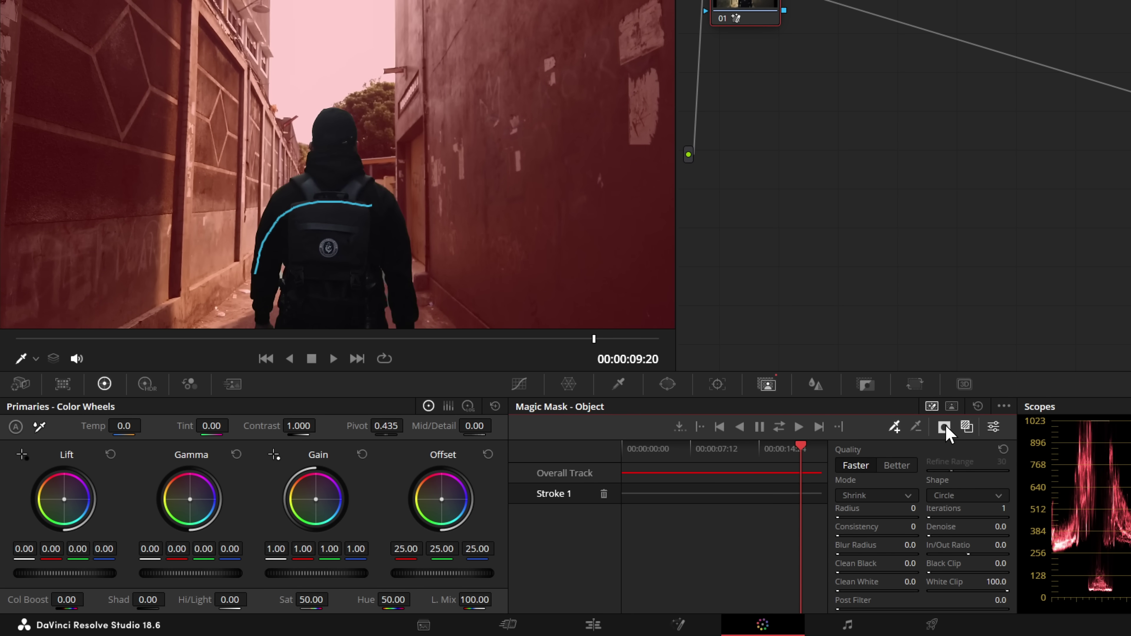
left_click(946, 428)
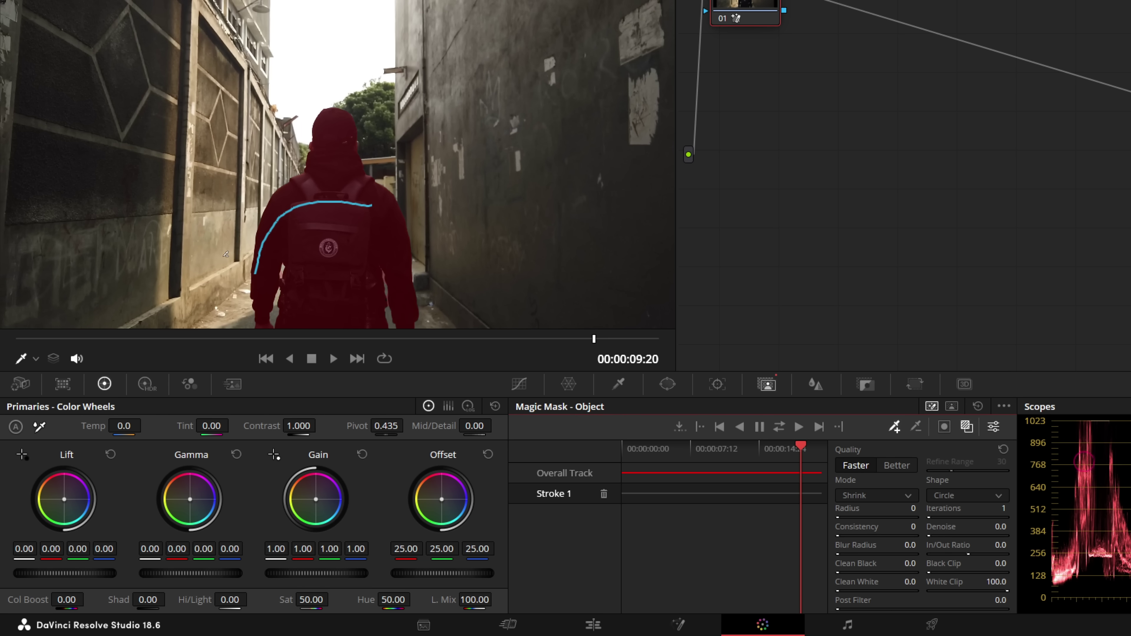
mouse_move(223, 258)
left_mouse_down()
mouse_move(222, 210)
mouse_move(267, 112)
mouse_move(332, 51)
mouse_move(420, 105)
mouse_move(489, 256)
left_mouse_up()
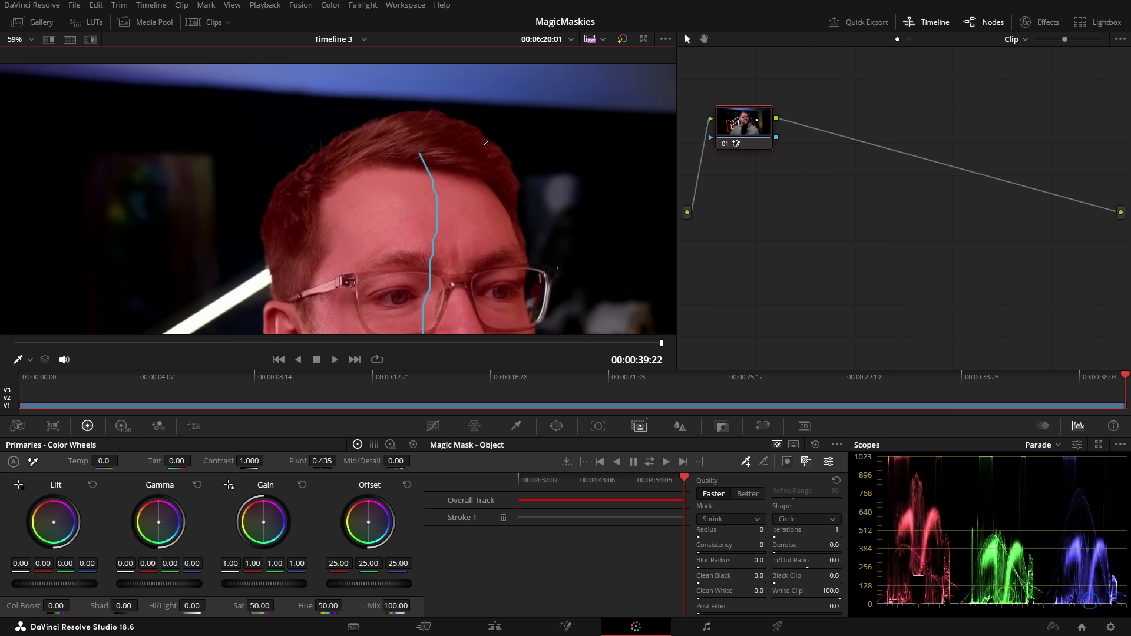
- Set mask quality to Better, raise Clean Black and Clean White, and track the presenter mask bidirectionally
left_click(742, 495)
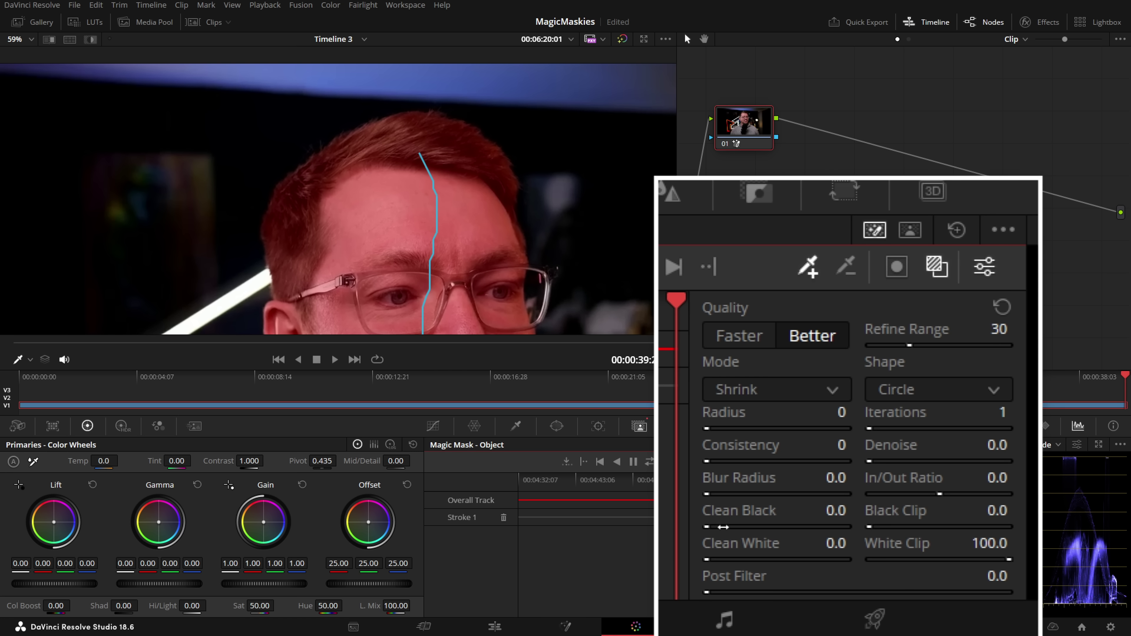
mouse_move(718, 527)
left_mouse_down()
mouse_move(847, 527)
mouse_move(706, 527)
left_mouse_up()
left_click_drag(720, 559, 709, 527)
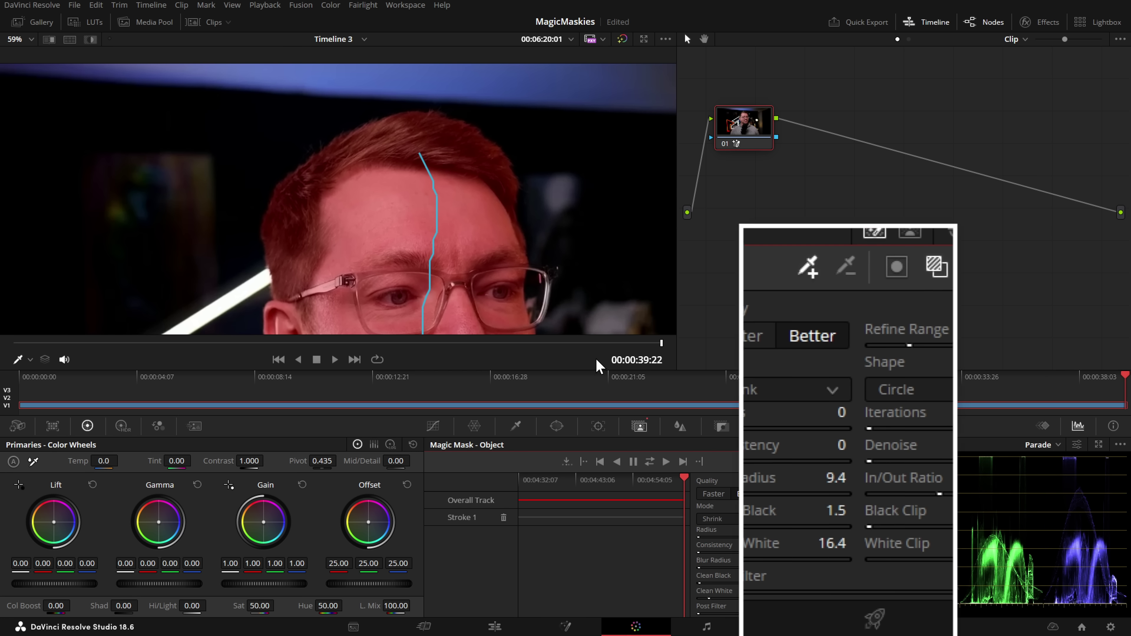
left_click(653, 463)
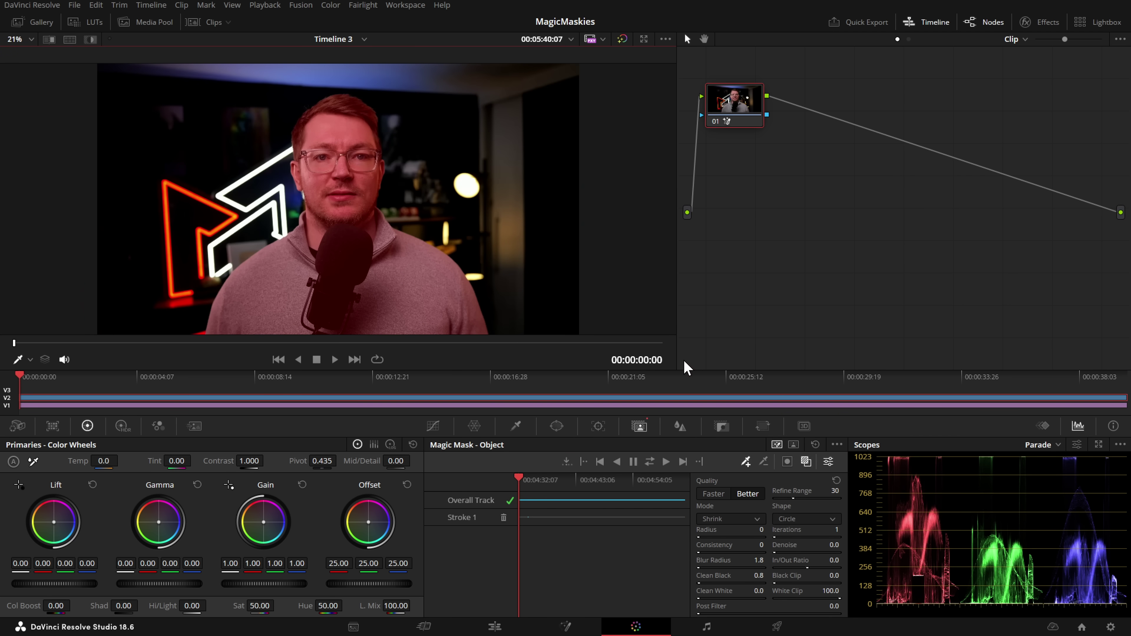
- Hide the mask overlay and grade warm and desaturated: Offset toward red, Temp 2440, Sat 0
left_click(806, 462)
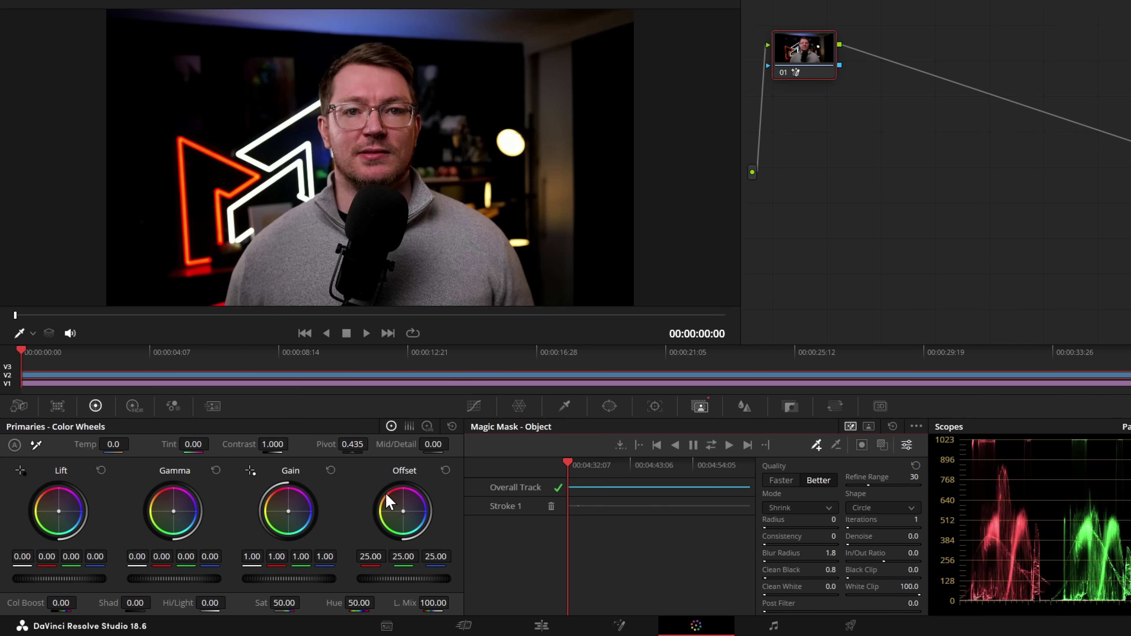
mouse_move(405, 511)
left_mouse_down()
mouse_move(398, 502)
mouse_move(415, 514)
mouse_move(404, 515)
left_mouse_up()
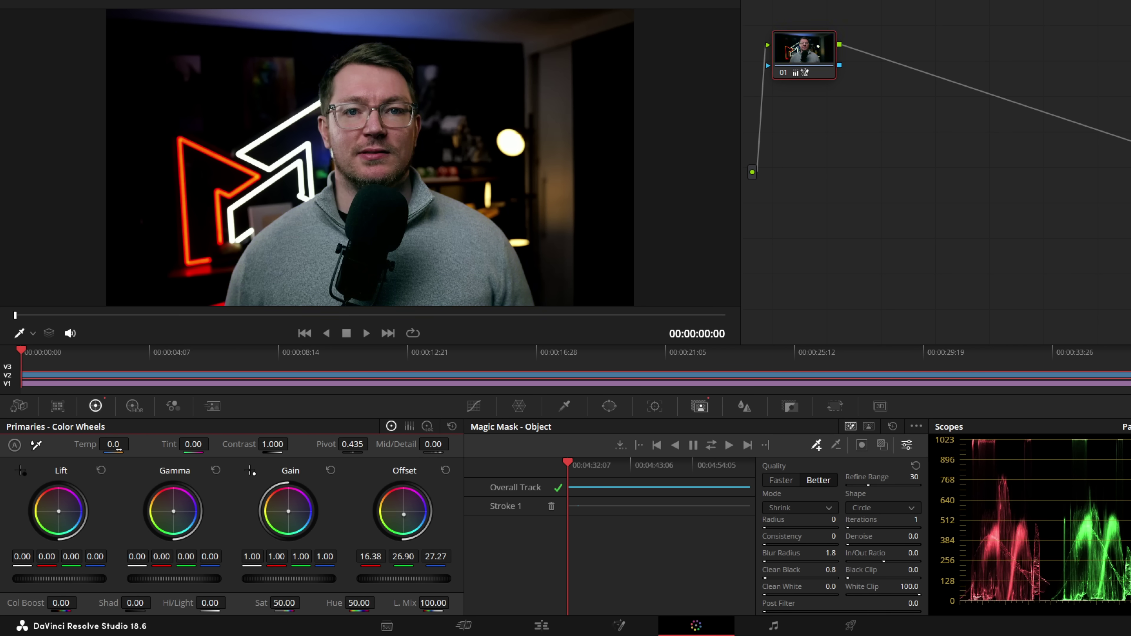
left_click_drag(124, 445, 133, 444)
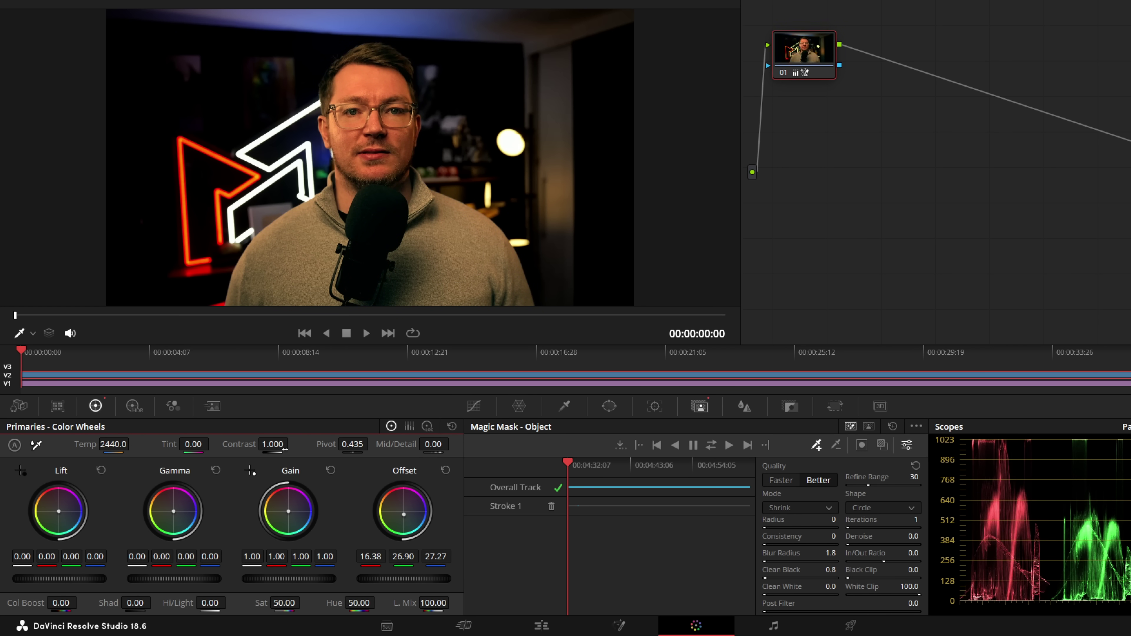
left_click_drag(314, 603, 304, 603)
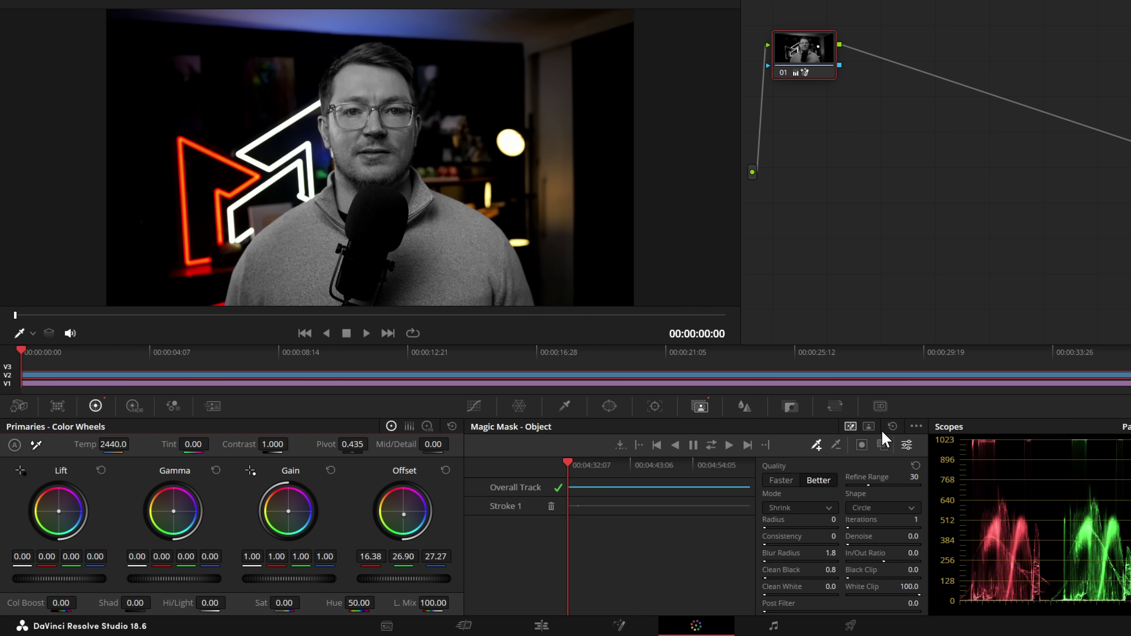
- Toggle Invert Mask on and back off, then reset the primaries grade to defaults
left_click(864, 446)
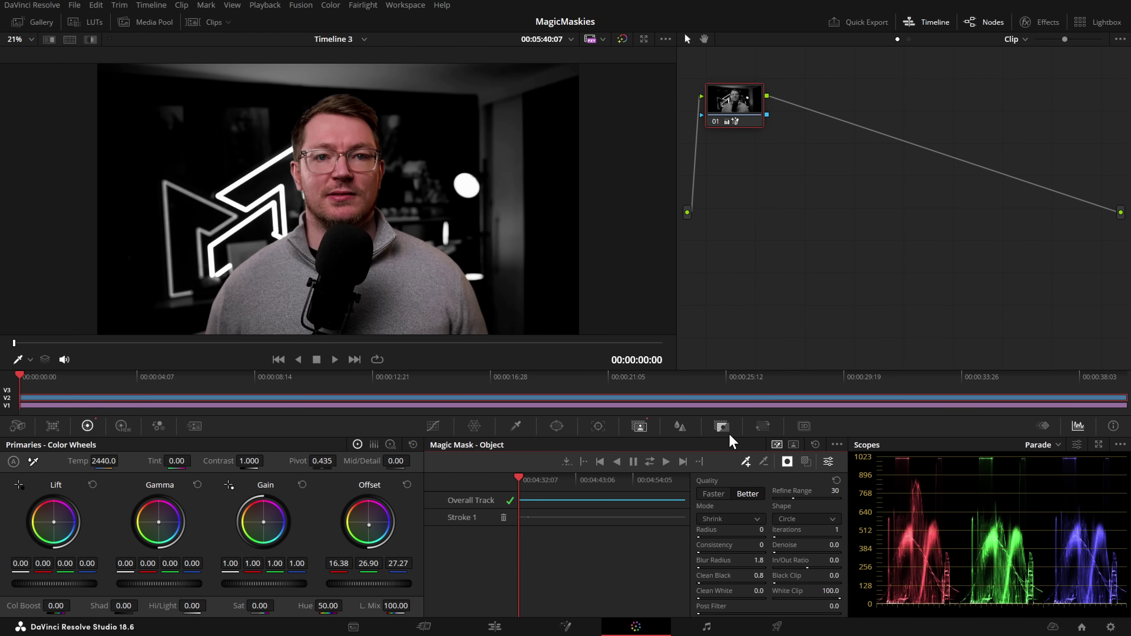
left_click(860, 447)
left_click(413, 444)
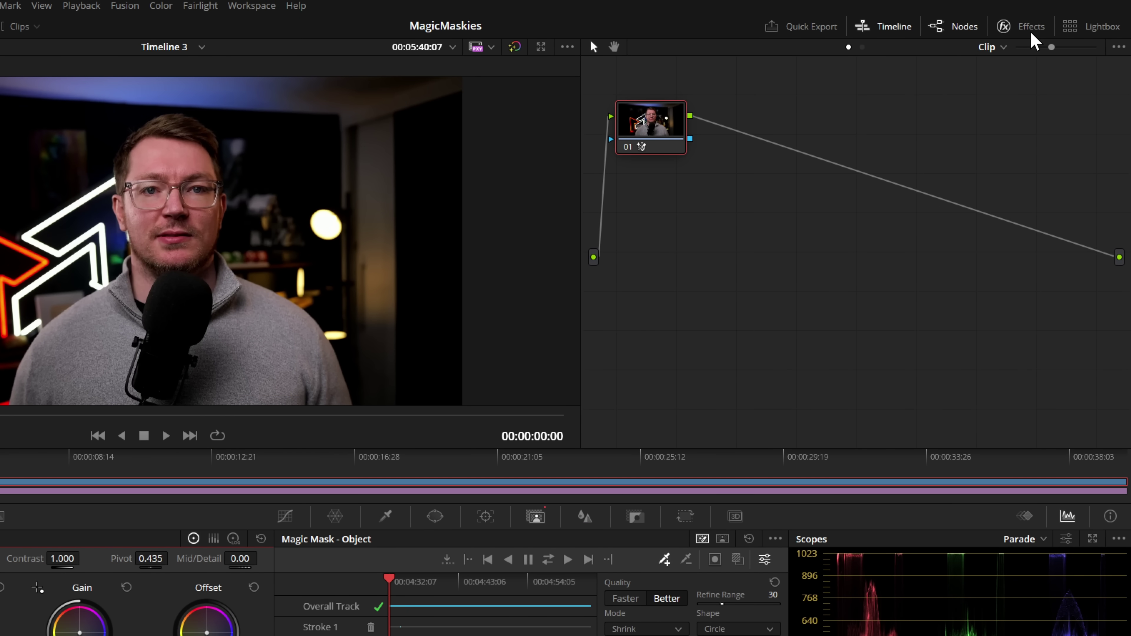
- Search the effects library for 'mosa' and apply Mosaic Blur to node 01
left_click(1022, 33)
left_click(976, 70)
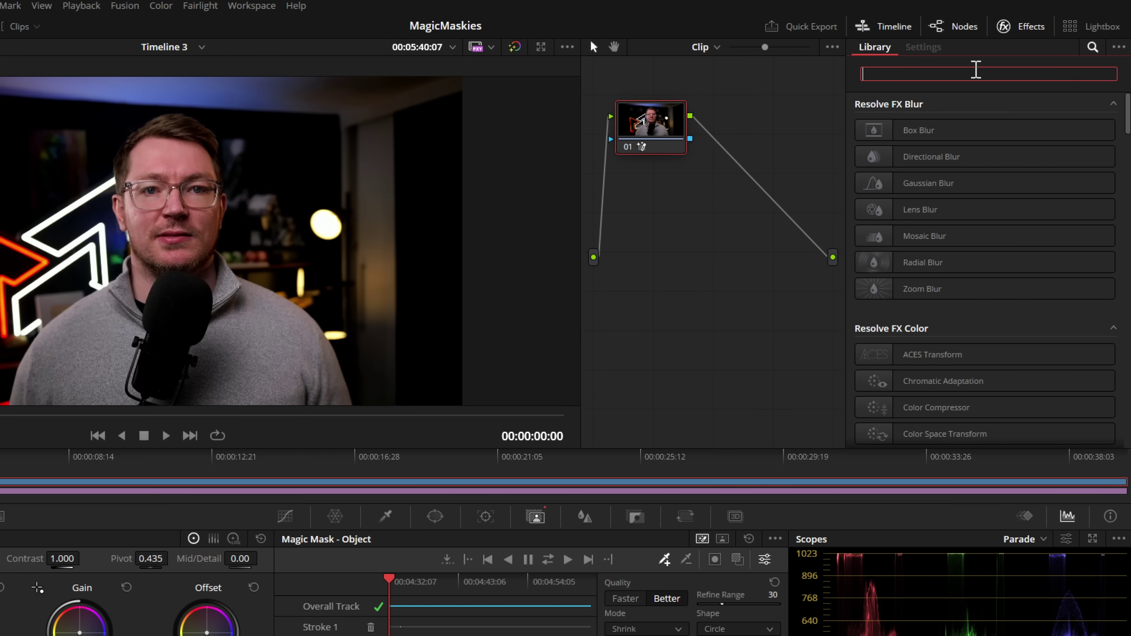
type("mosa")
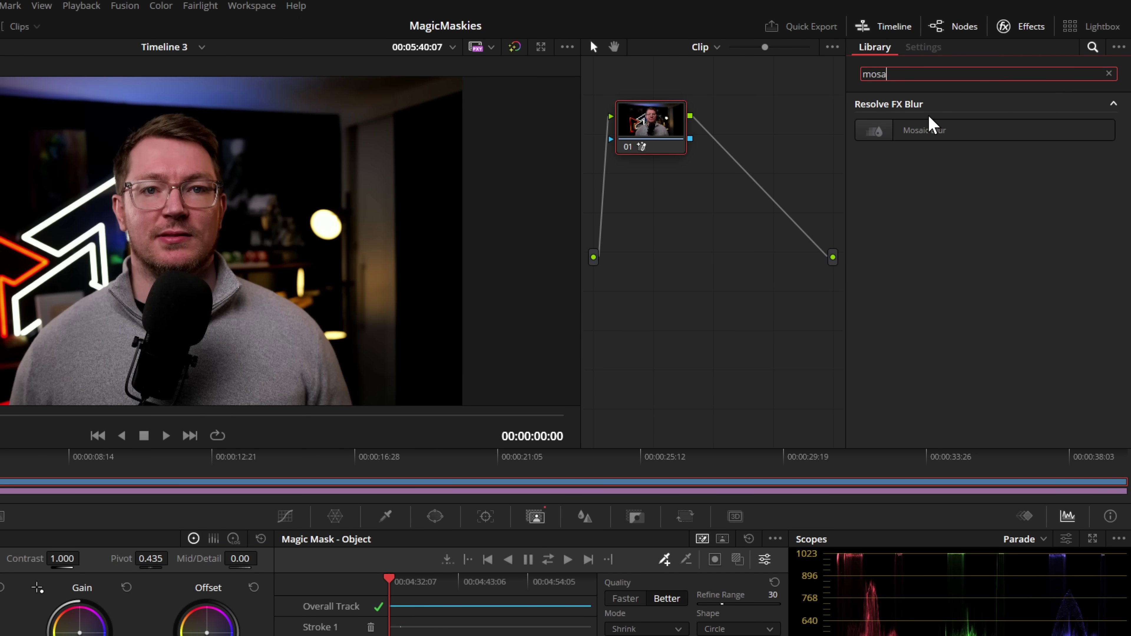
left_click_drag(884, 131, 654, 123)
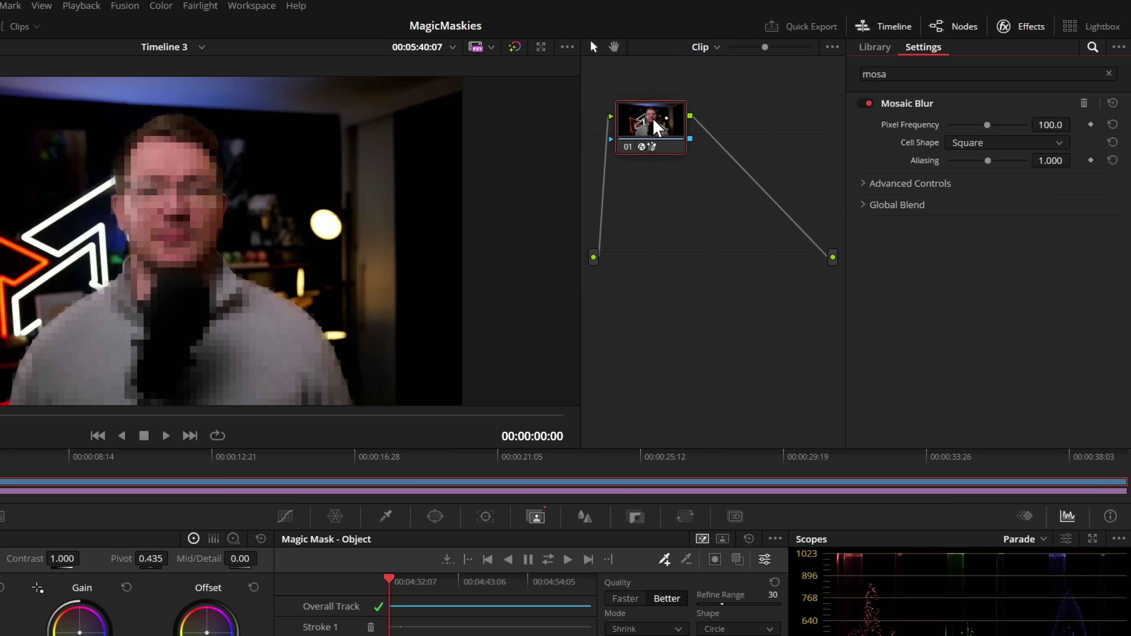
- Preview the pixelation, stop at 00:00:04:09, undo the Mosaic Blur and close the effects library
key("space")
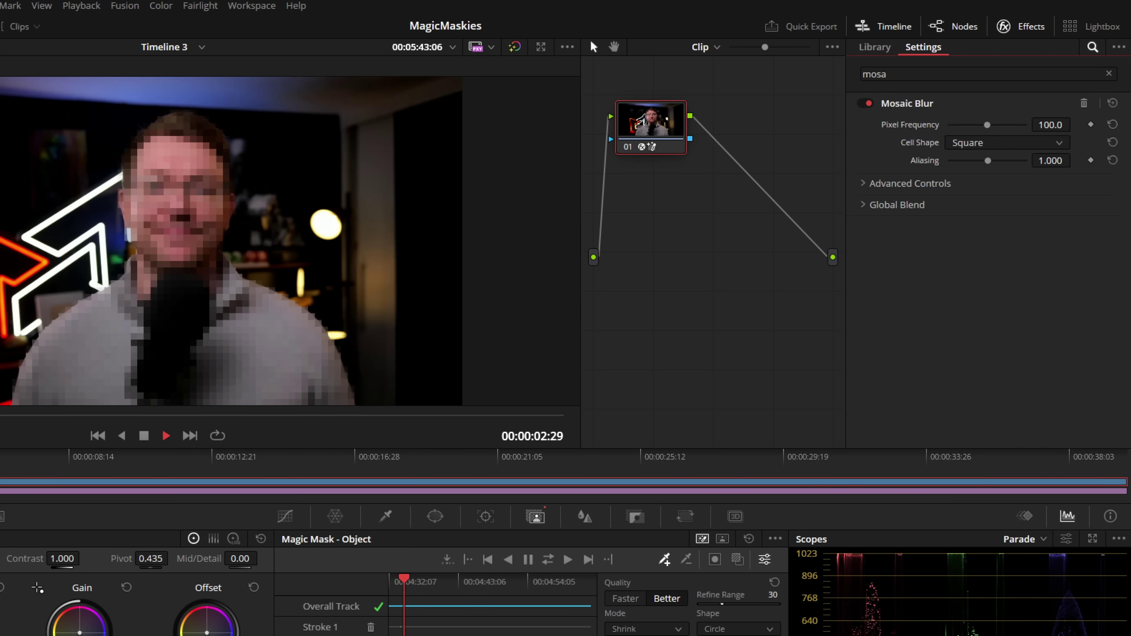
left_click(708, 221)
key("space")
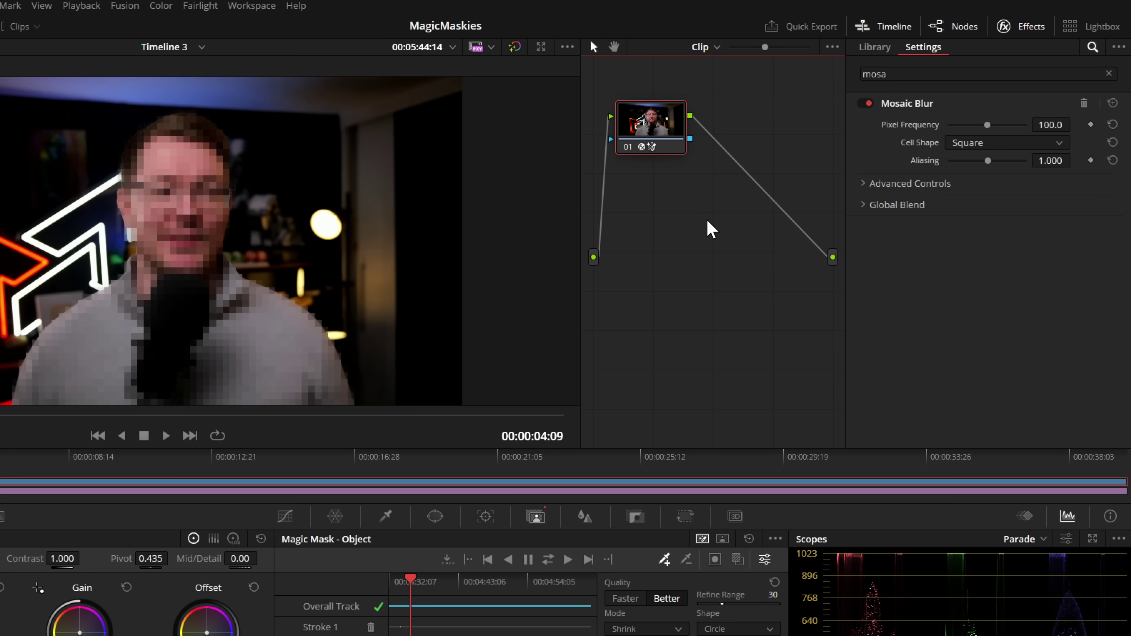
key("ctrl+z")
left_click(1028, 32)
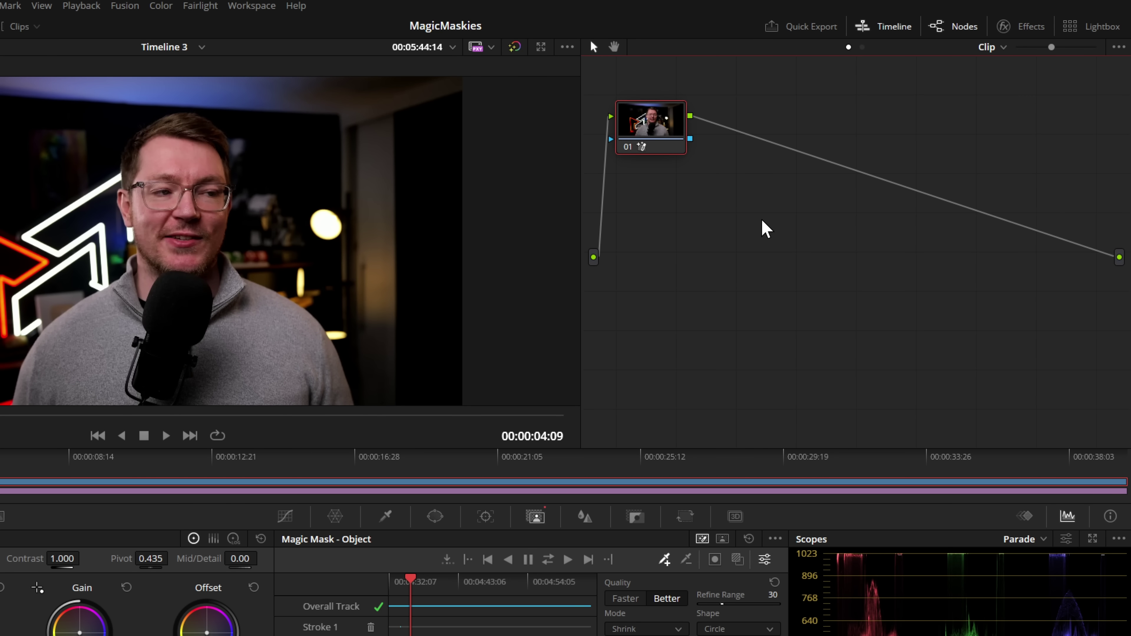
- Add an Alpha Output to the node graph and scrub to frame 13:17
right_click(736, 225)
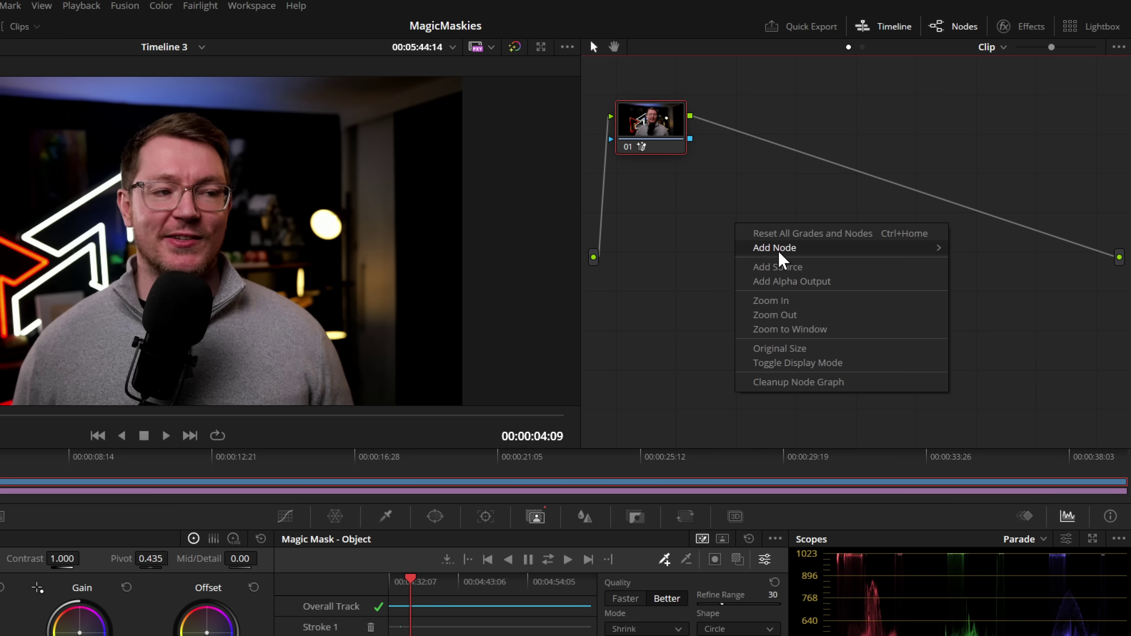
left_click(822, 292)
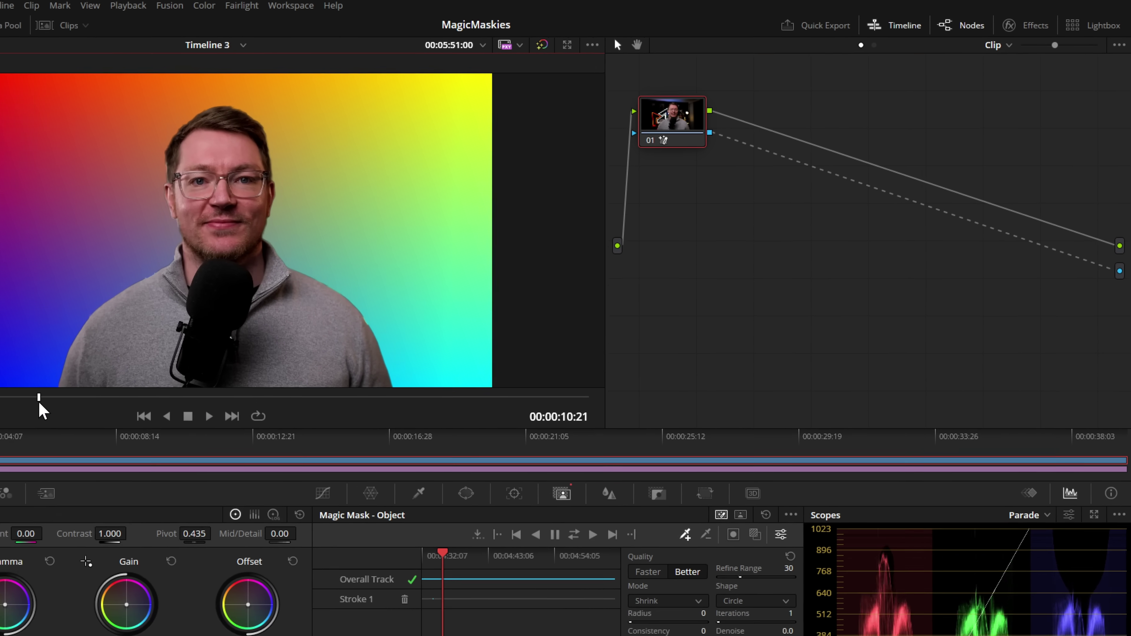
left_click_drag(40, 403, 94, 405)
left_click_drag(239, 350, 236, 349)
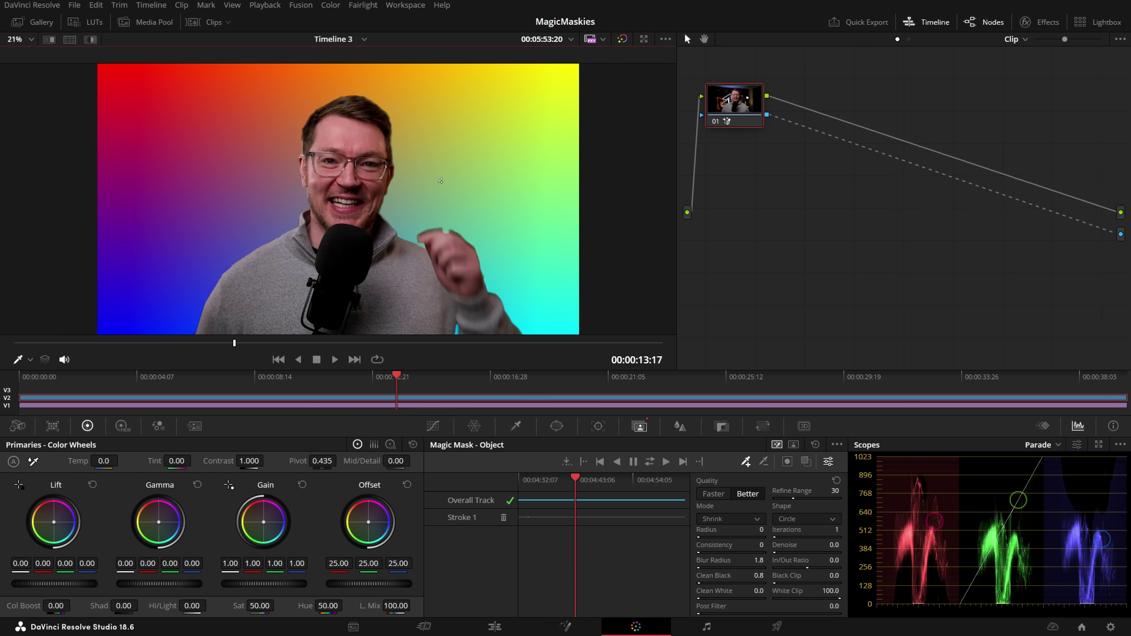
- Reopen the effects library and extend the search to 'mosadr' to find Drop Shadow
left_click(1042, 22)
left_click(980, 61)
type("mosa")
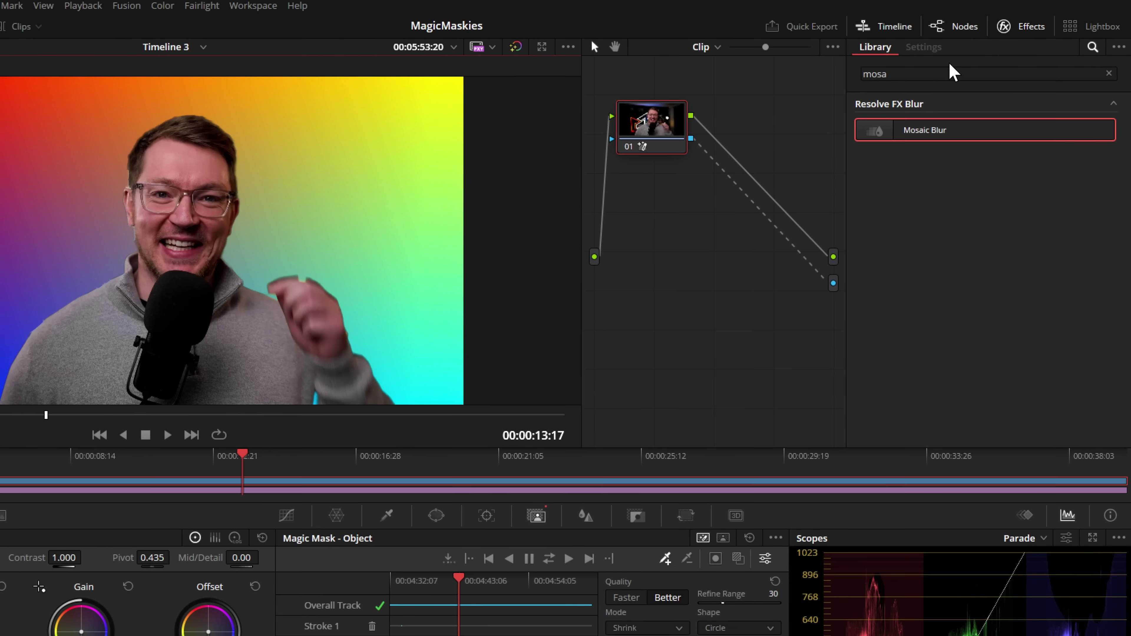
type("dr")
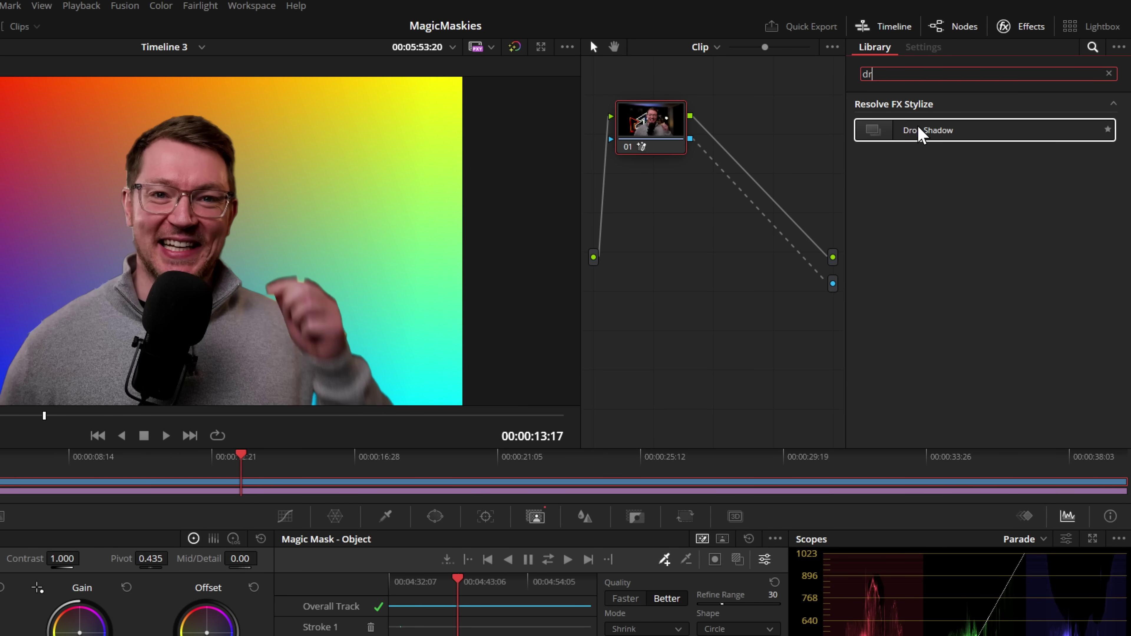
- Add a Drop Shadow node after node 01 and route the alpha through node 02 to the alpha output
left_click_drag(955, 144, 767, 139)
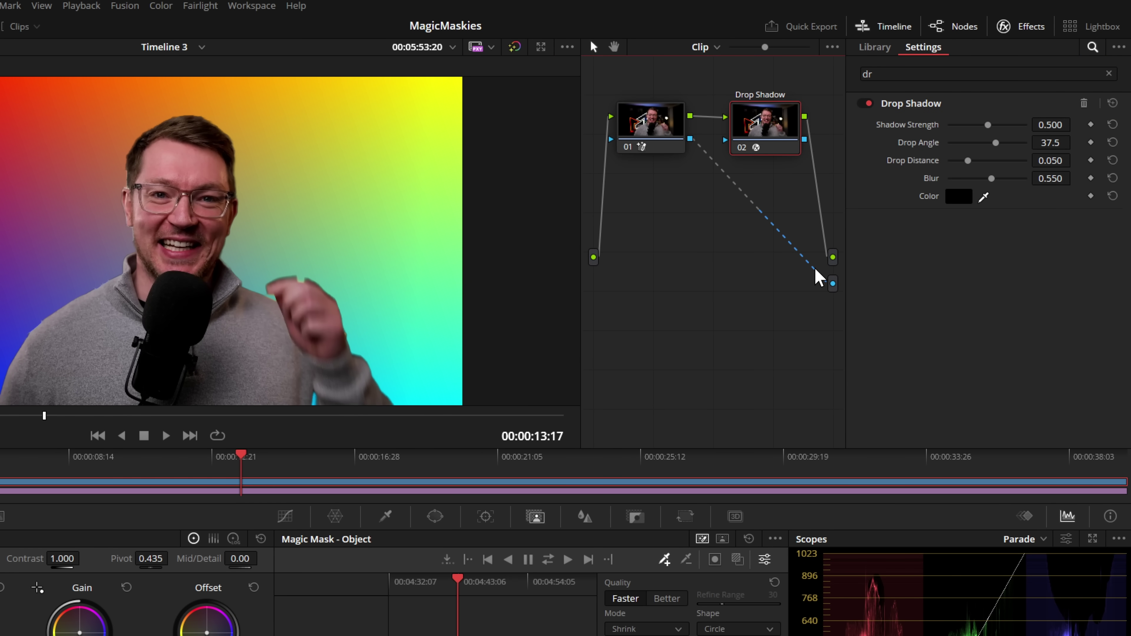
left_click_drag(822, 276, 771, 253)
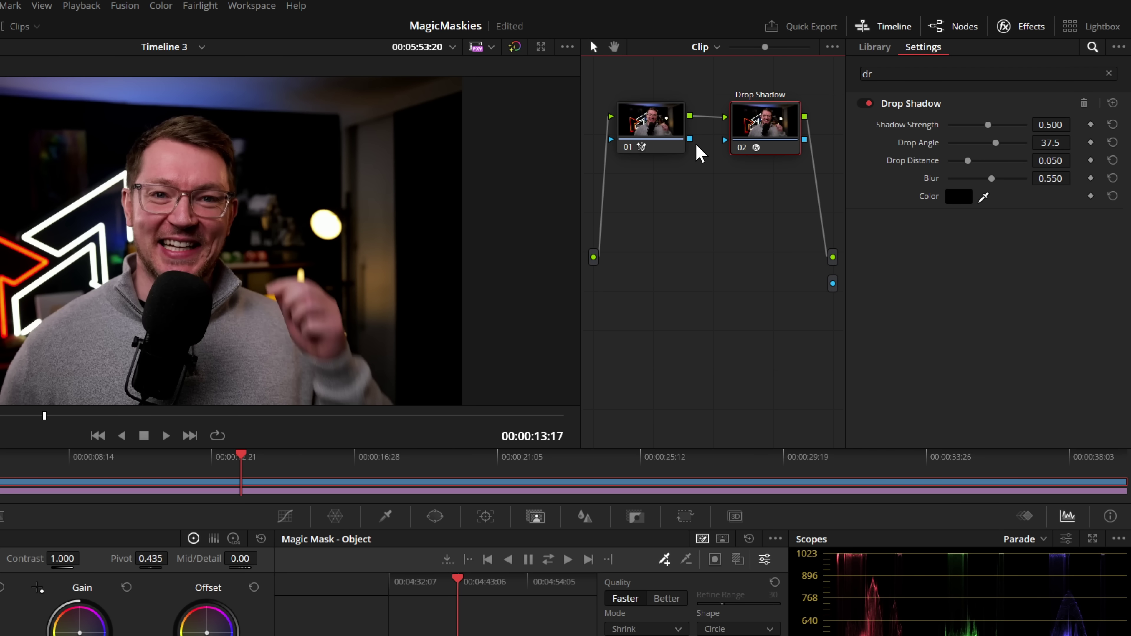
left_click_drag(700, 153, 745, 150)
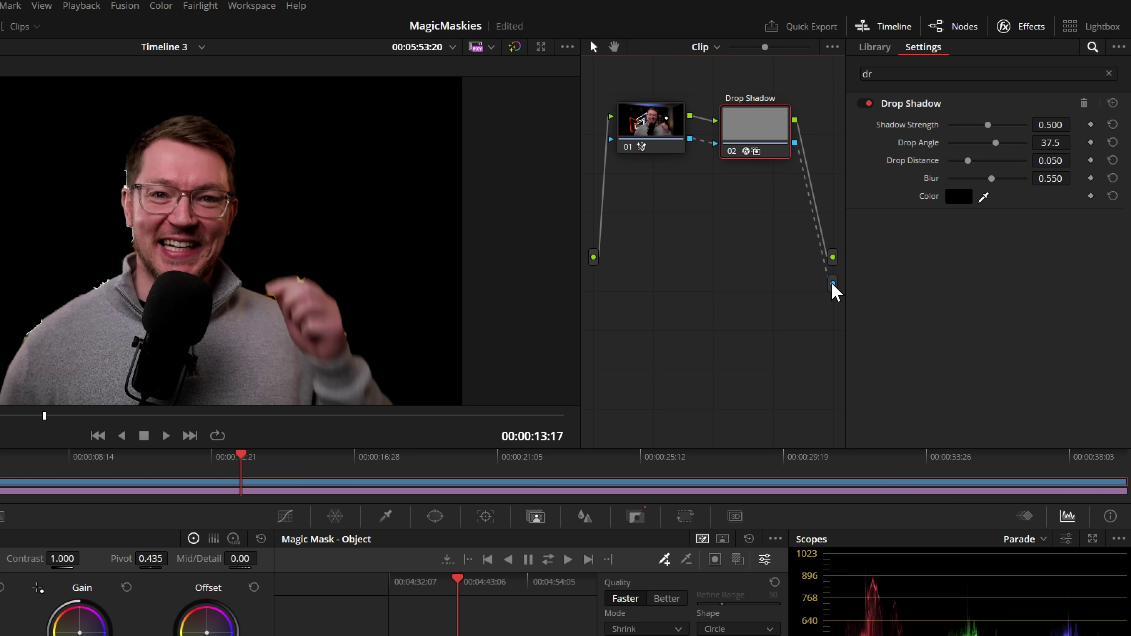
left_click_drag(832, 285, 833, 283)
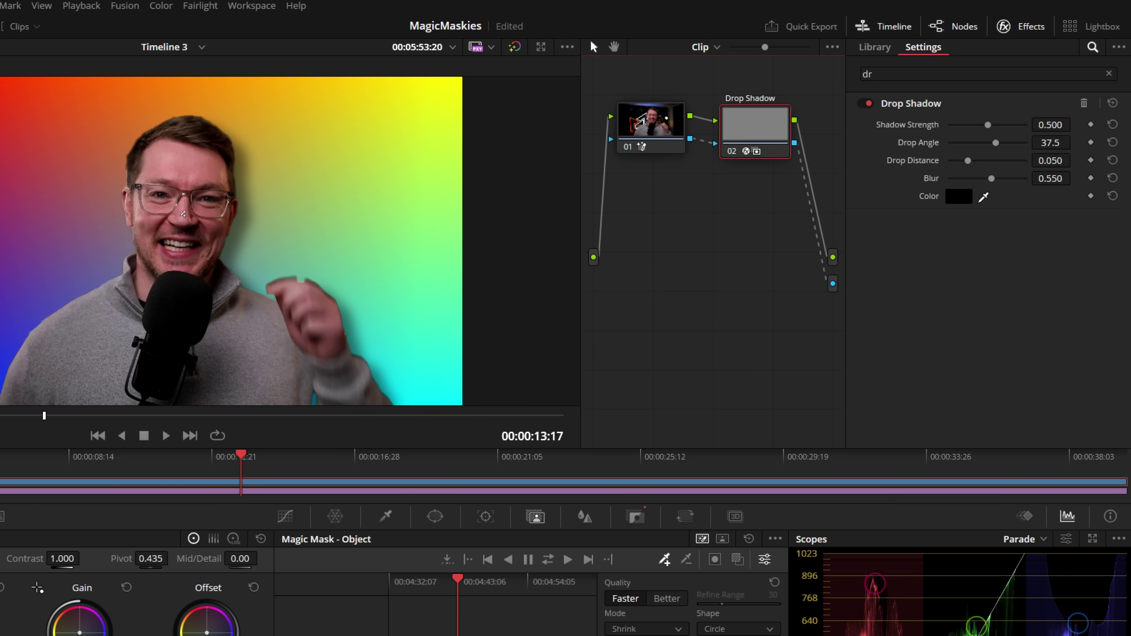
- Save the project, set Shadow Strength to 0.294 and Drop Angle to 14.9, and preview playback
key("ctrl+s")
mouse_move(989, 125)
left_mouse_down()
mouse_move(972, 125)
mouse_move(990, 145)
left_mouse_up()
key("space")
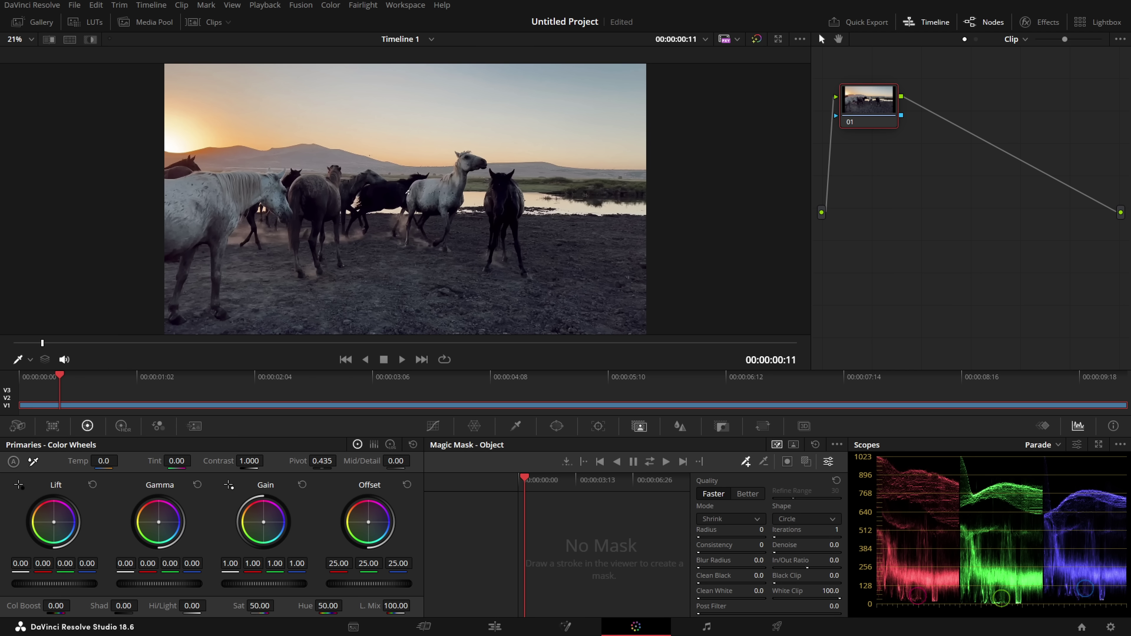
- Paint two Magic Mask strokes on the grey horse, show the overlay and track both directions
left_click_drag(410, 203, 427, 196)
left_click_drag(469, 156, 449, 198)
left_click(806, 462)
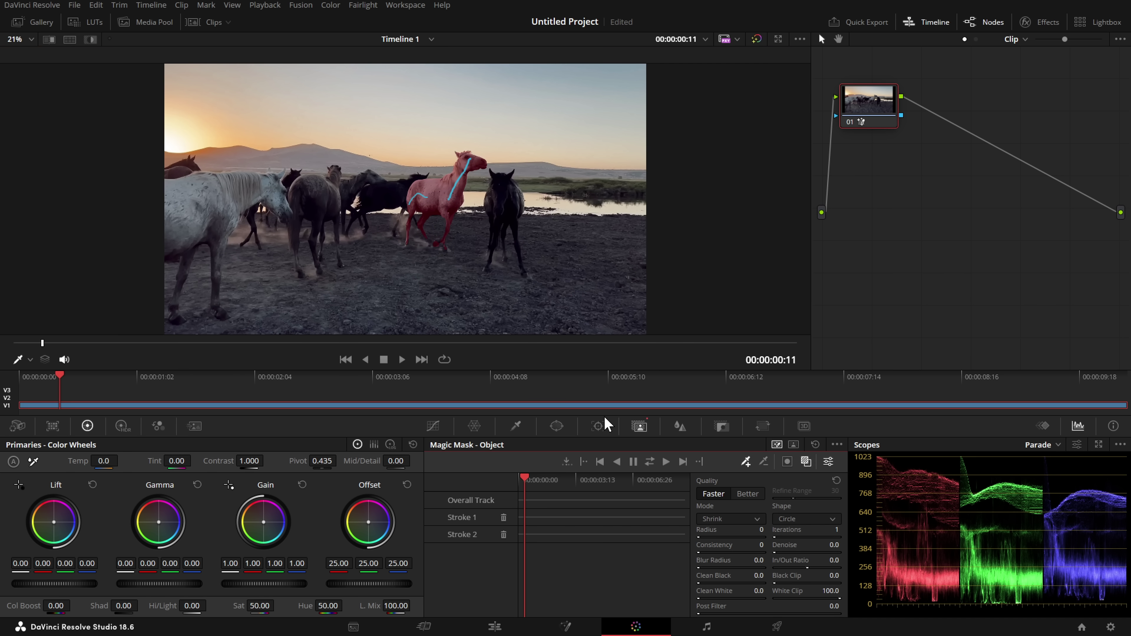
left_click(650, 463)
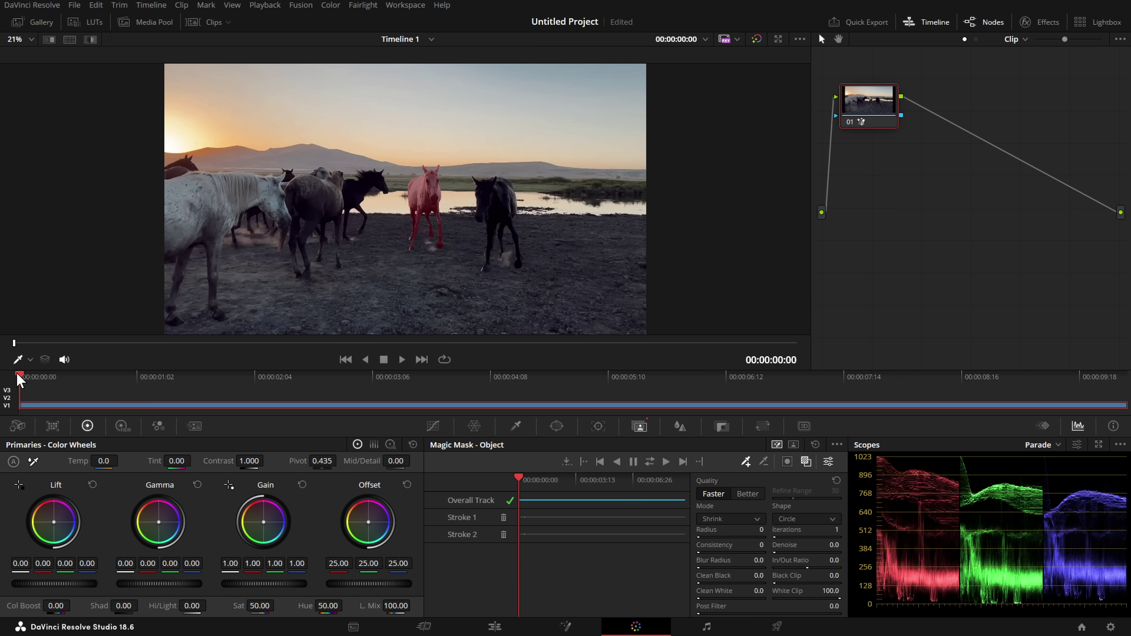
- Review the tracked mask, return to 00:00:01:18 and draw a subtract stroke excluding the dark horse
left_click_drag(17, 379, 221, 379)
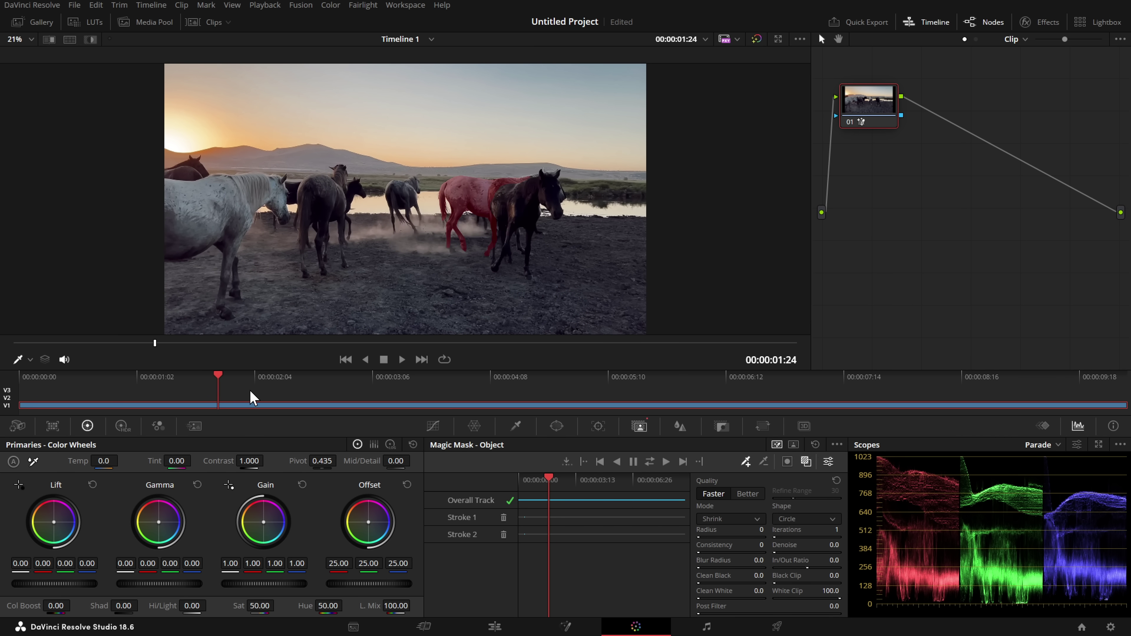
left_click_drag(221, 379, 158, 386)
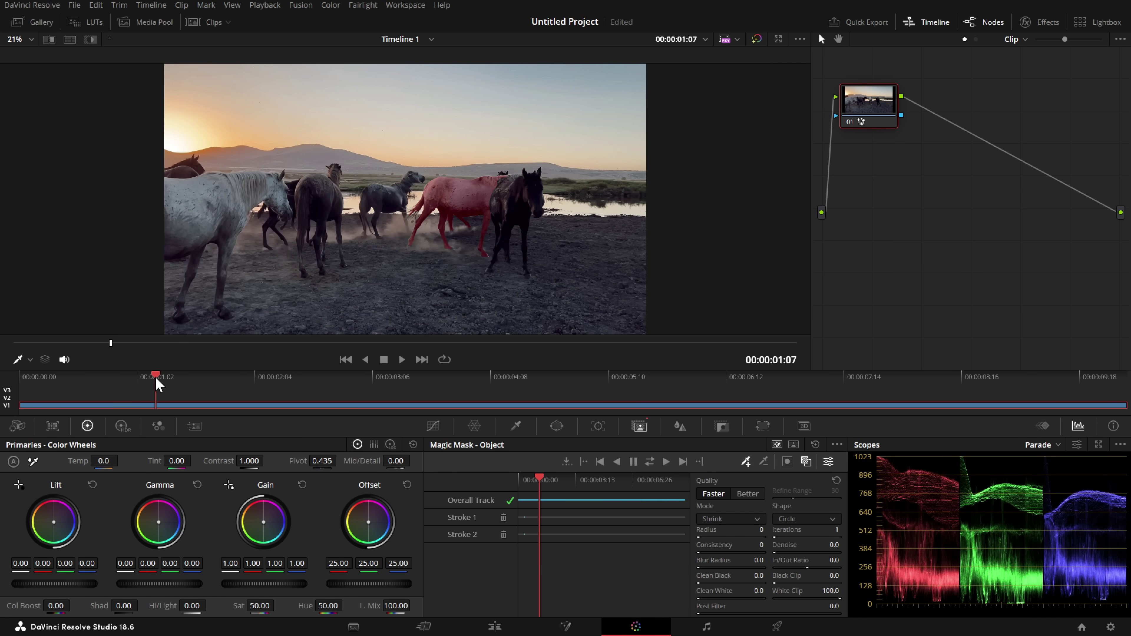
left_click_drag(495, 212, 514, 184)
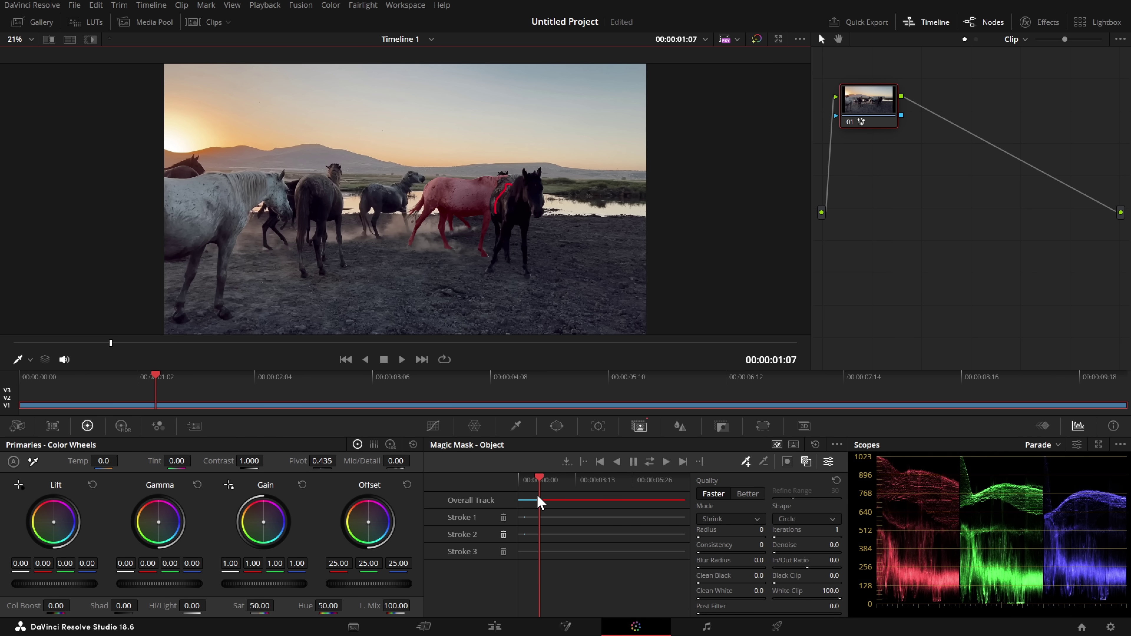
- From frame 00:00:00:11, retrack the horse mask forward and check it at 00:00:02:11
left_click_drag(536, 480, 537, 481)
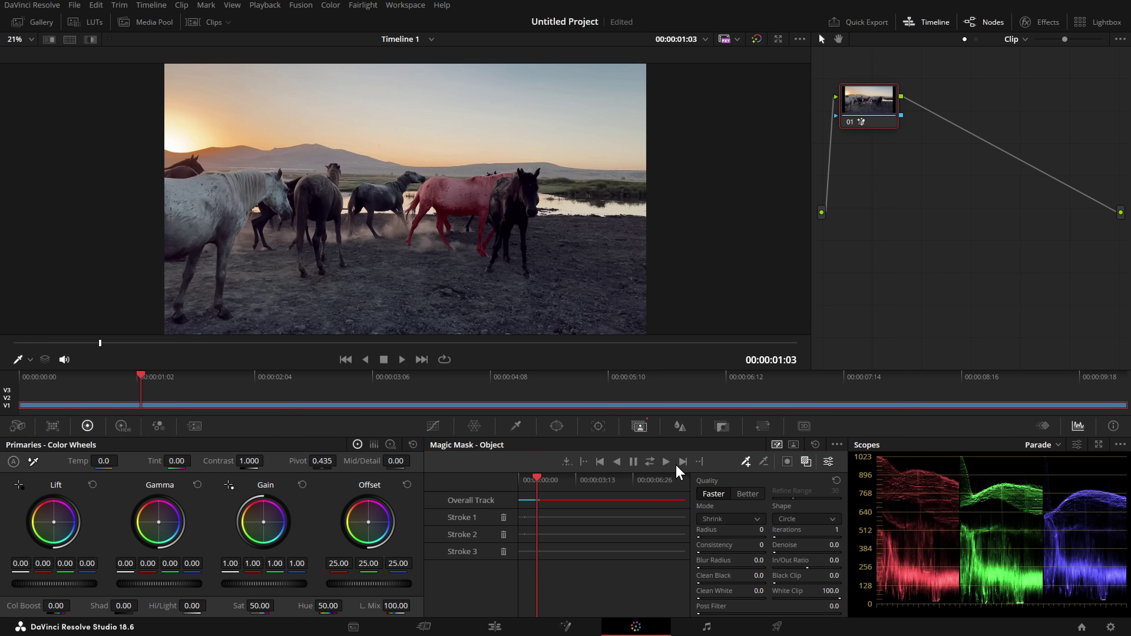
left_click(665, 462)
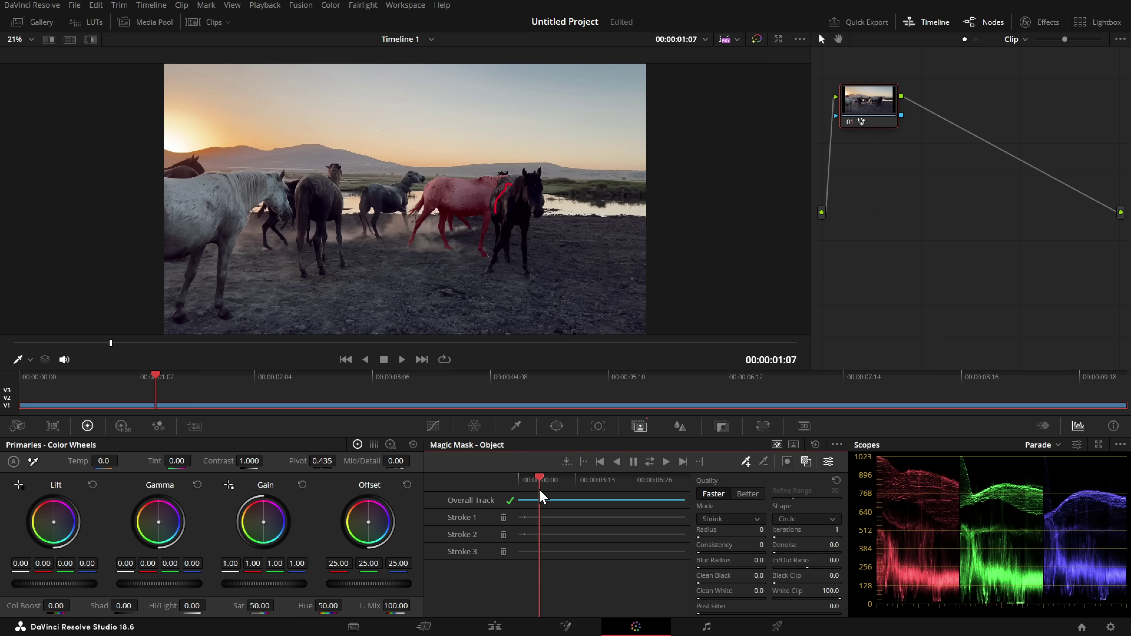
left_click_drag(541, 497, 552, 497)
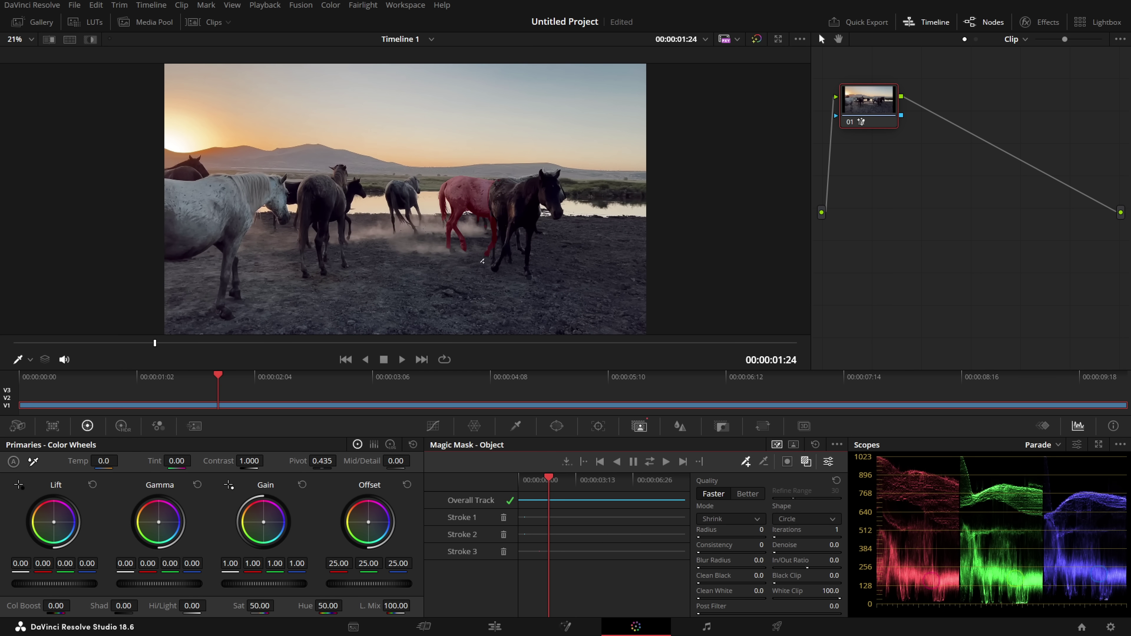
left_click_drag(553, 470, 560, 482)
- Add two correction strokes on the dark horse, retracking the mask forward after each
left_click_drag(571, 203, 568, 178)
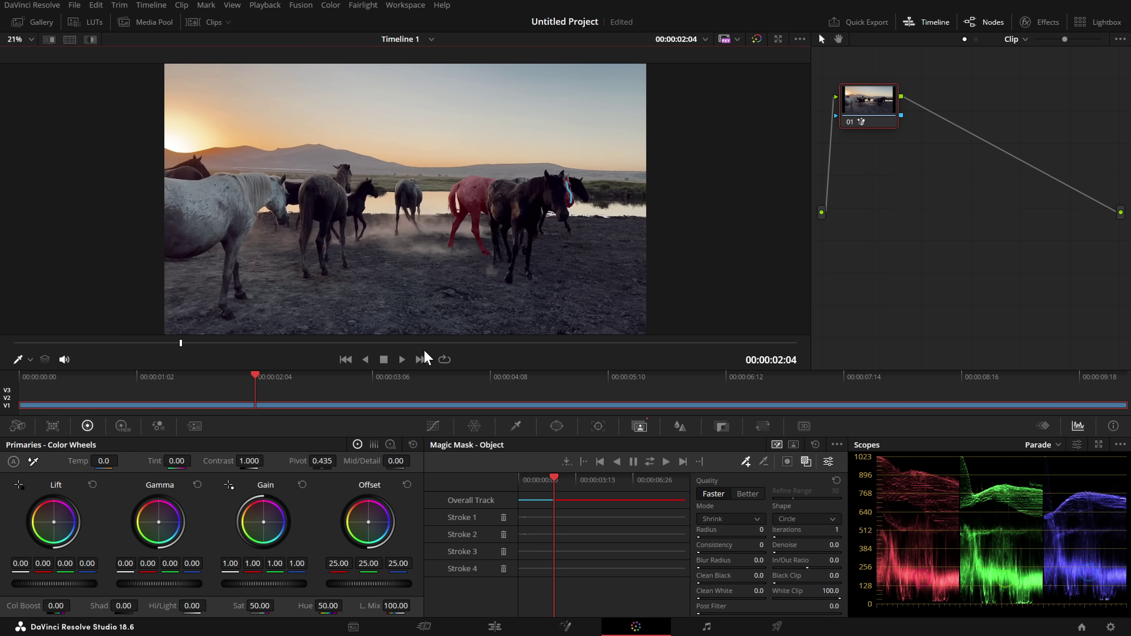
left_click(666, 463)
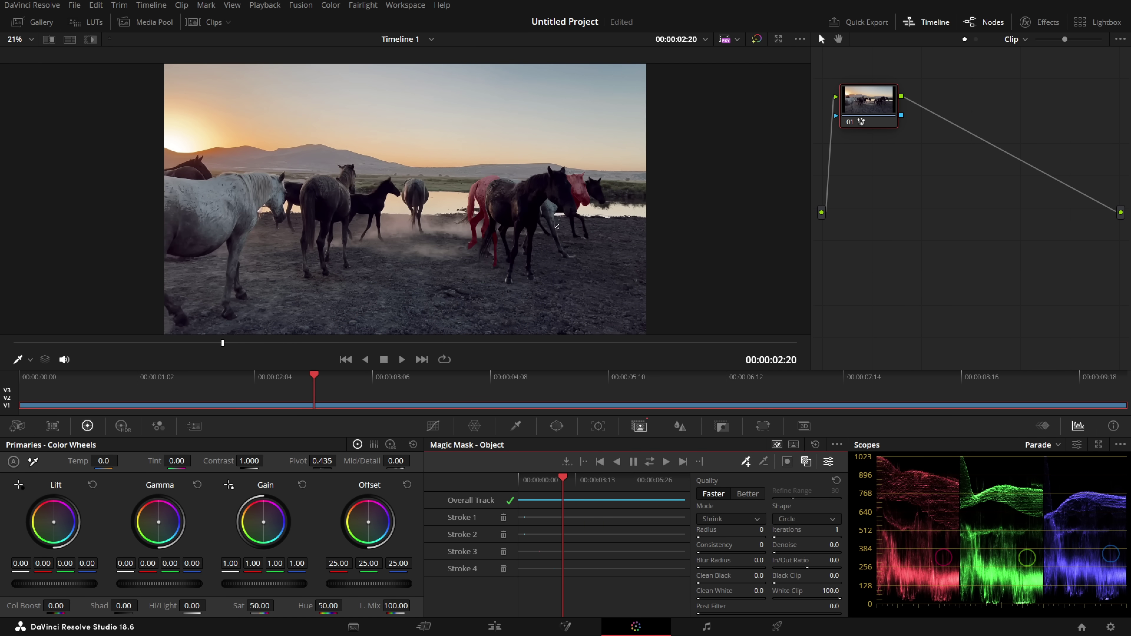
left_click_drag(556, 225, 552, 206)
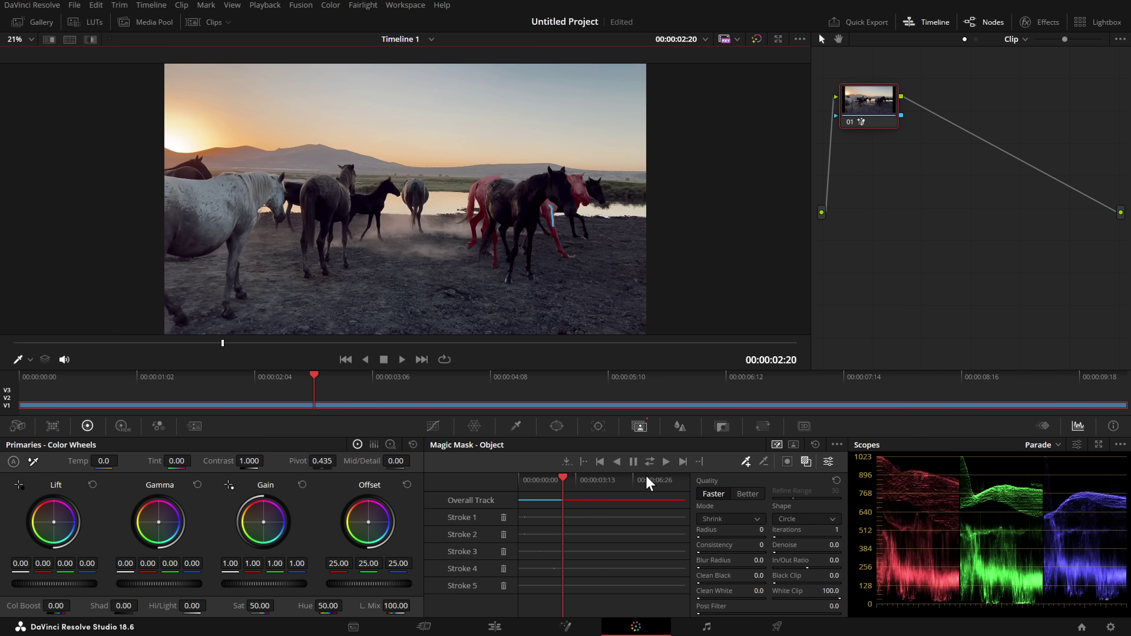
left_click(666, 463)
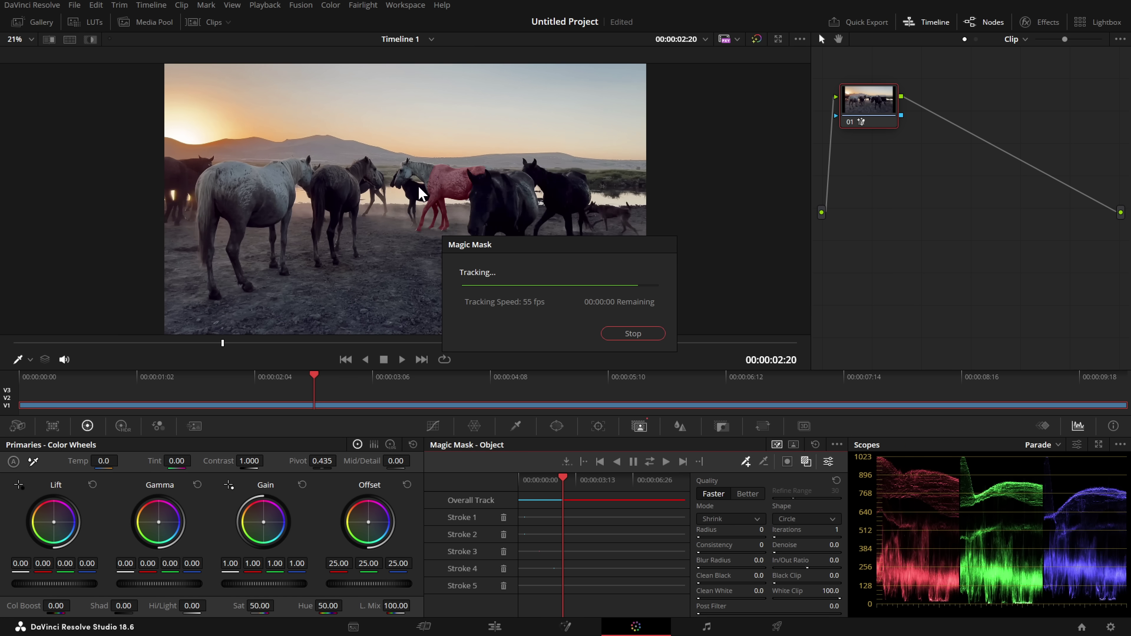
- At 00:00:05:01, stroke the pale horse's head and track the mask forward again
left_click(566, 485)
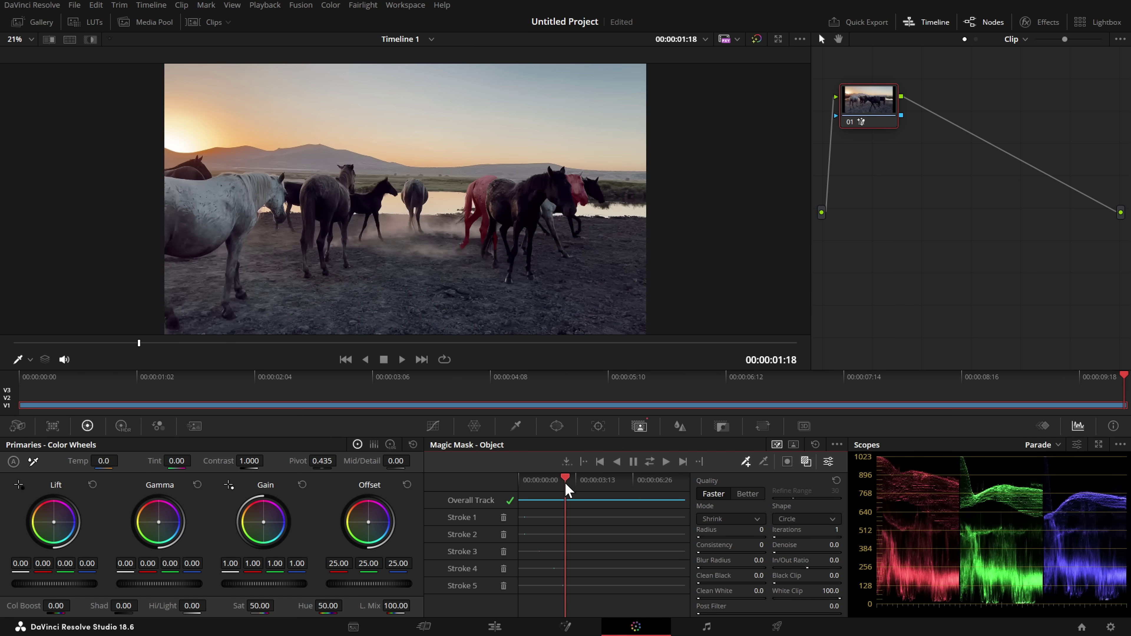
left_click_drag(568, 490, 601, 488)
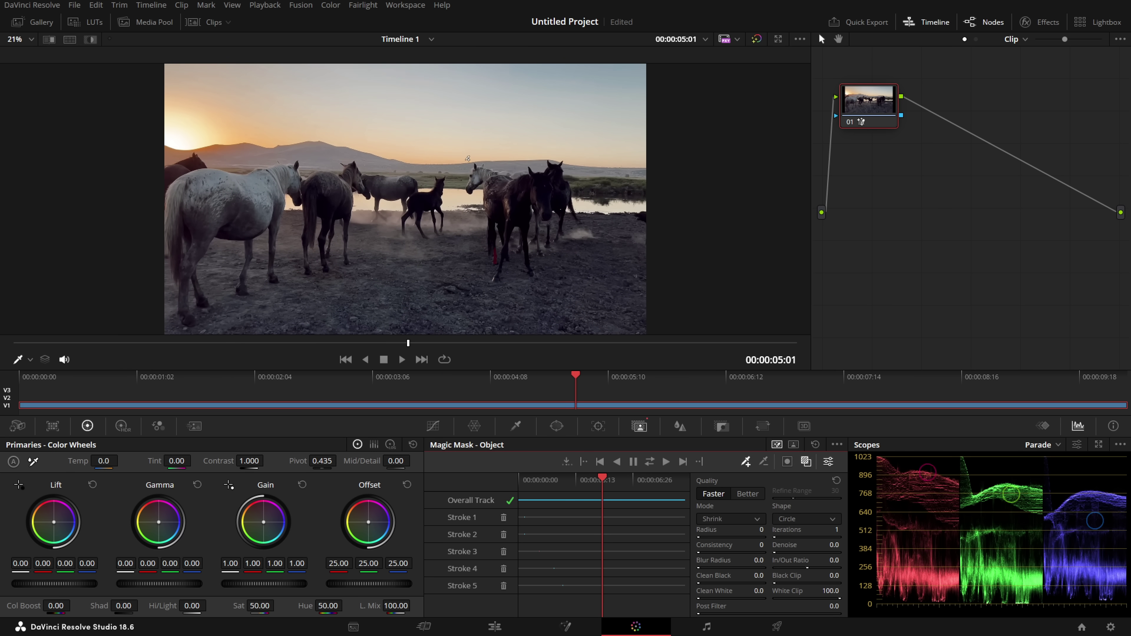
left_click_drag(470, 184, 489, 176)
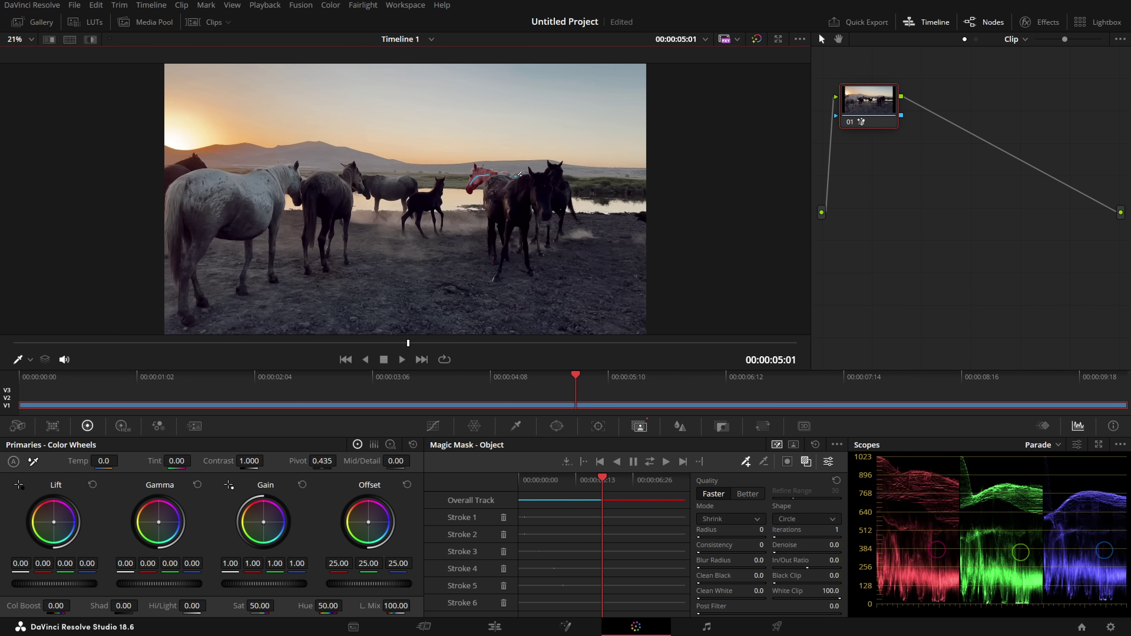
left_click(518, 175)
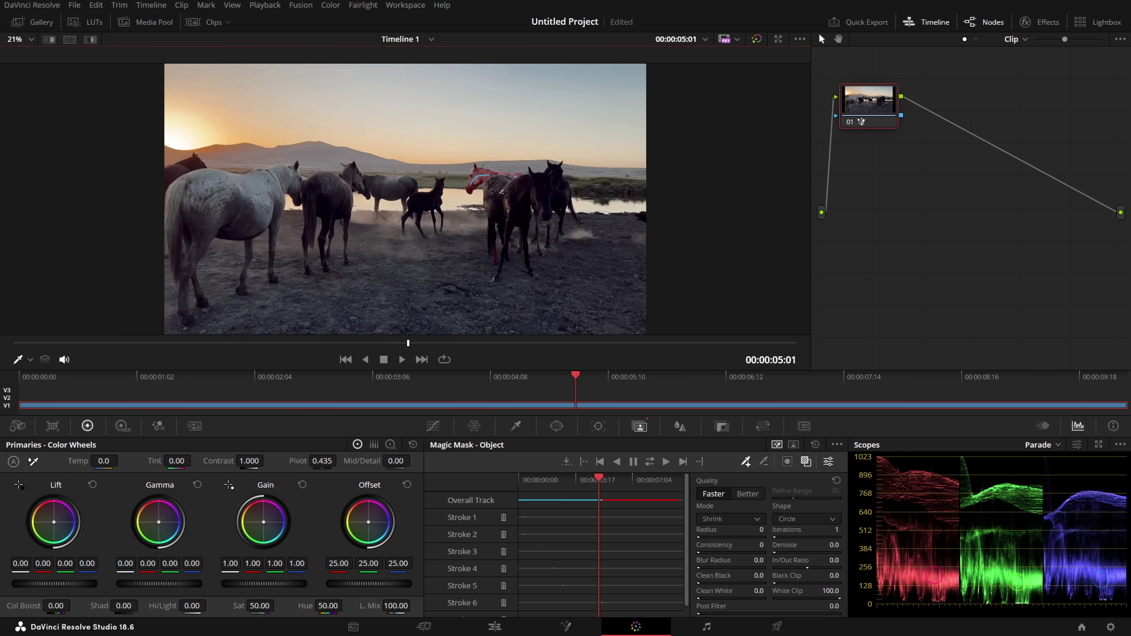
left_click(666, 462)
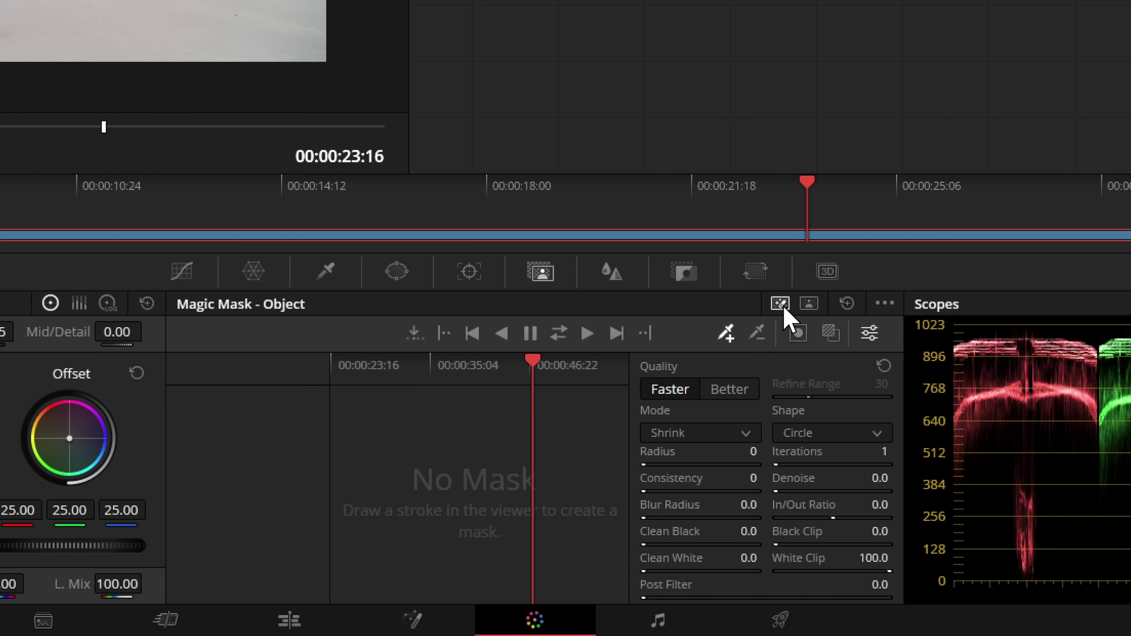
- Set the Magic Mask to body Features mode with Face chosen as the feature
left_click(808, 306)
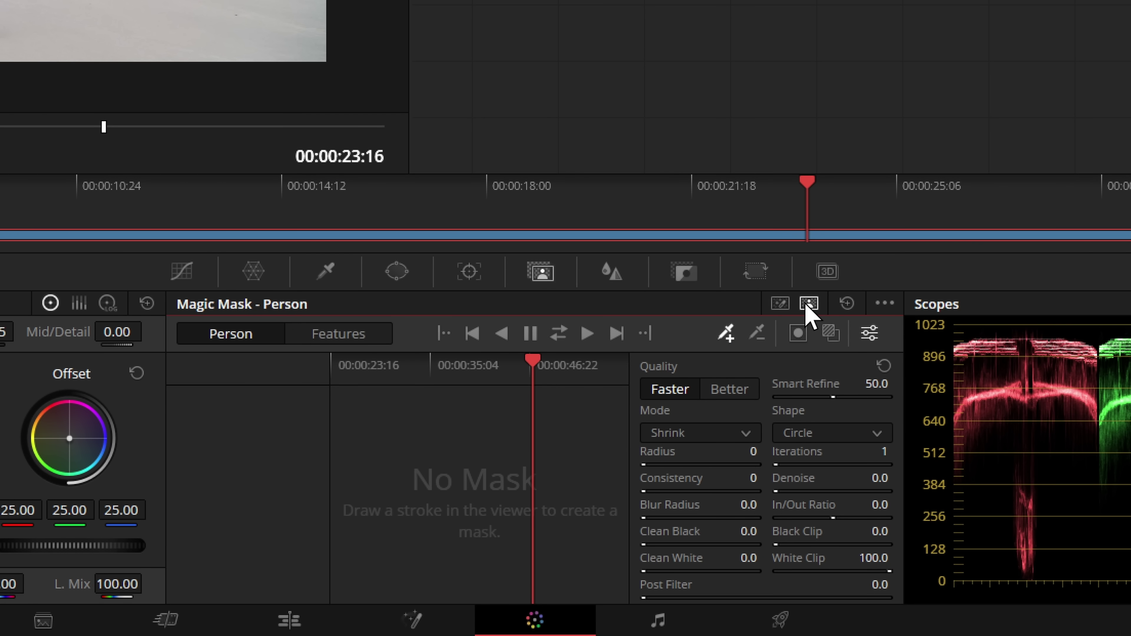
left_click(782, 305)
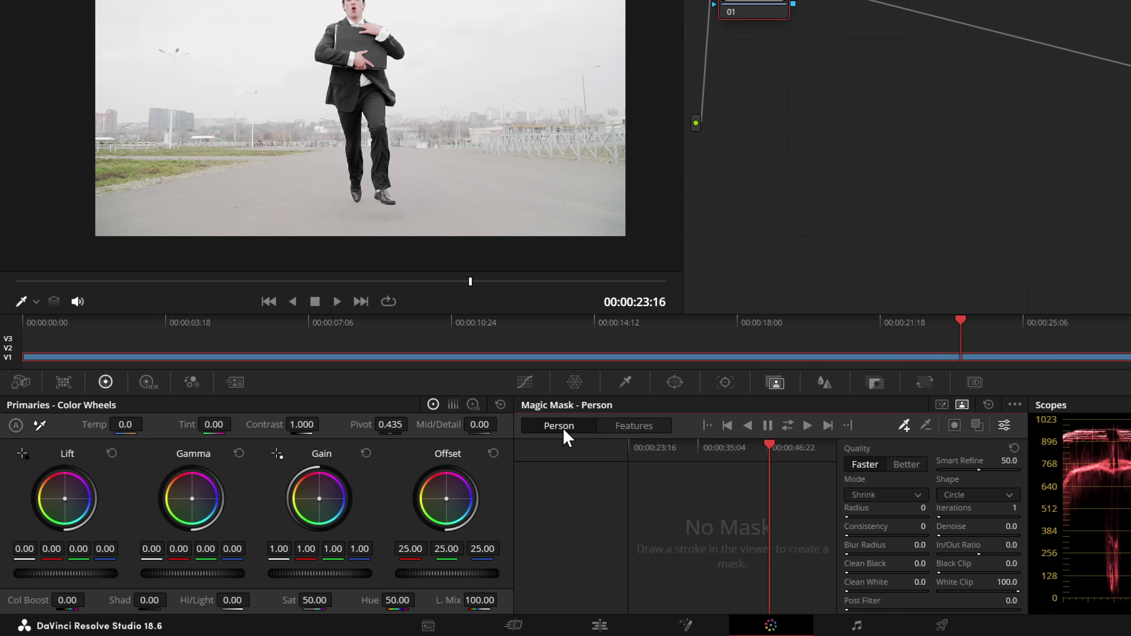
left_click(622, 431)
left_click(599, 455)
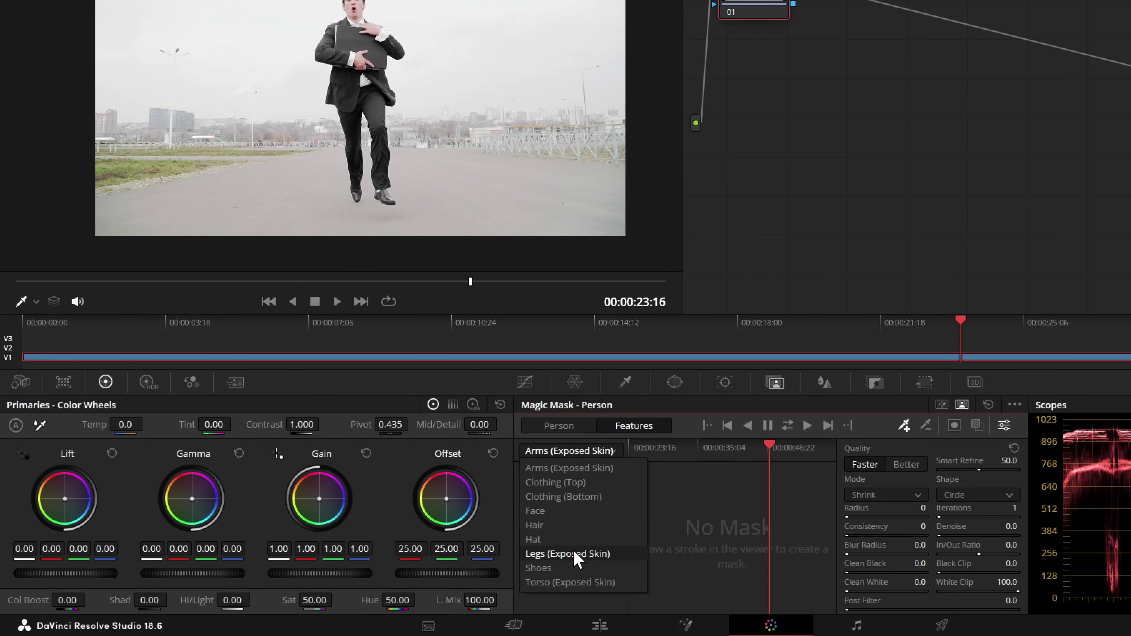
left_click(544, 512)
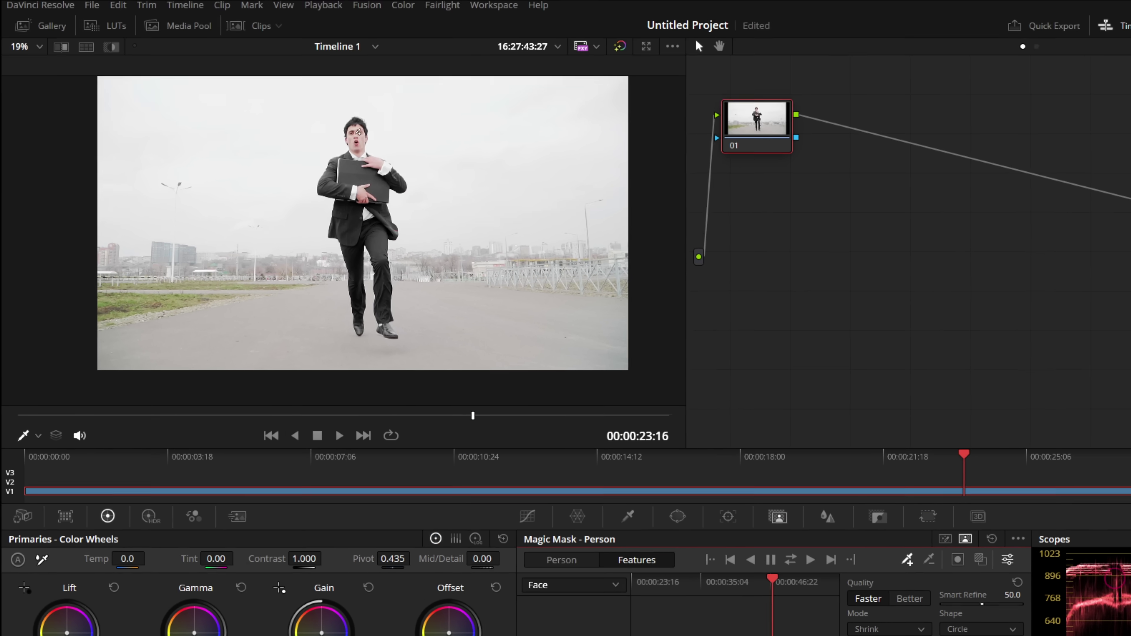
- Stroke the businessman's face and track the Face mask bidirectionally
left_click_drag(357, 129, 356, 151)
scroll(356, 152, "up", 2)
left_click(790, 561)
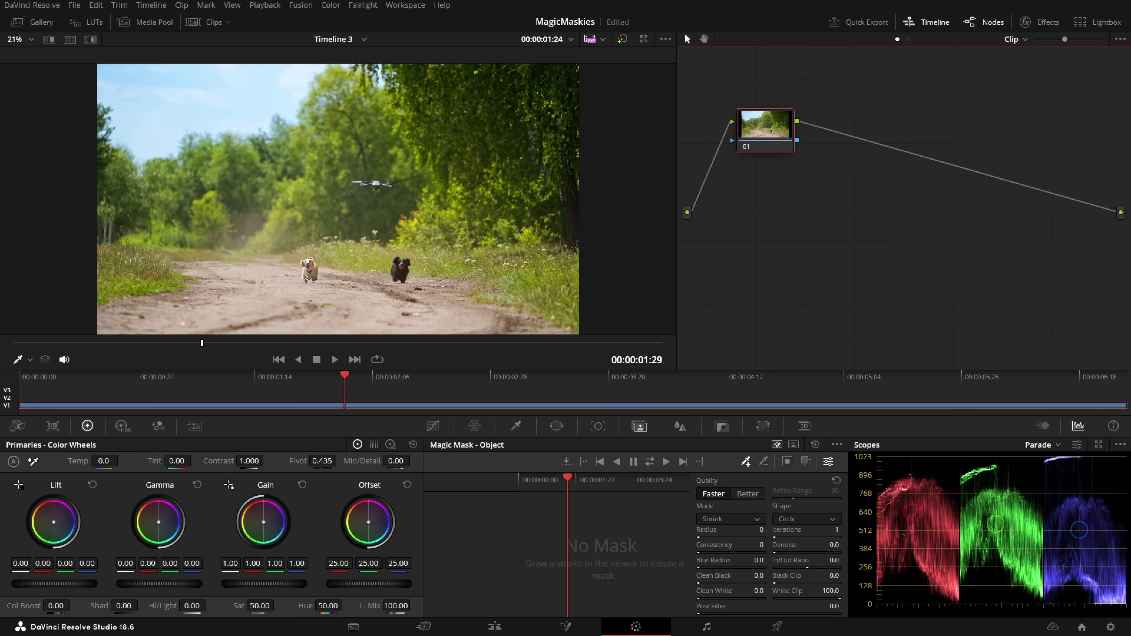
- Stroke the white dog and the black dog on one mask and track it forward
scroll(360, 308, "up", 2)
scroll(361, 308, "down", 3)
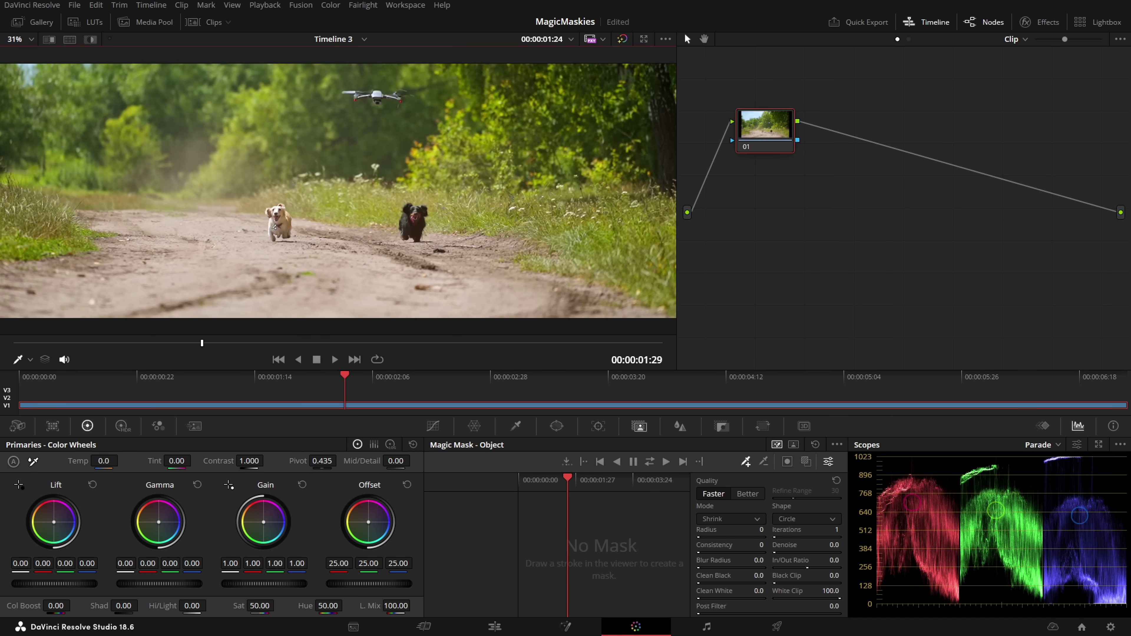
left_click_drag(275, 227, 281, 214)
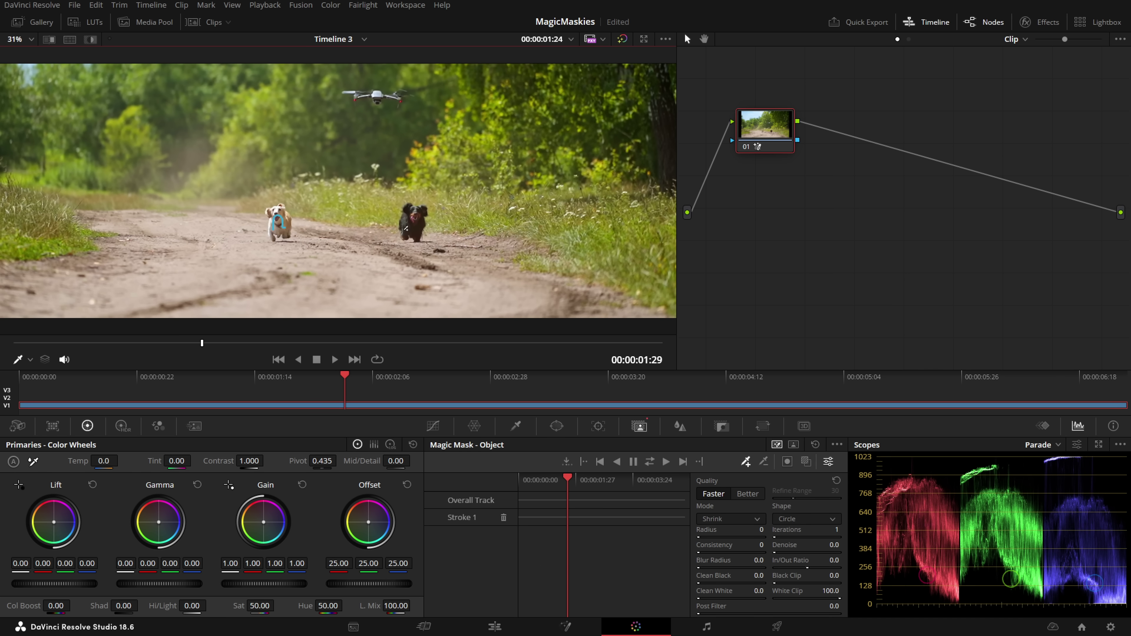
left_click_drag(406, 229, 419, 221)
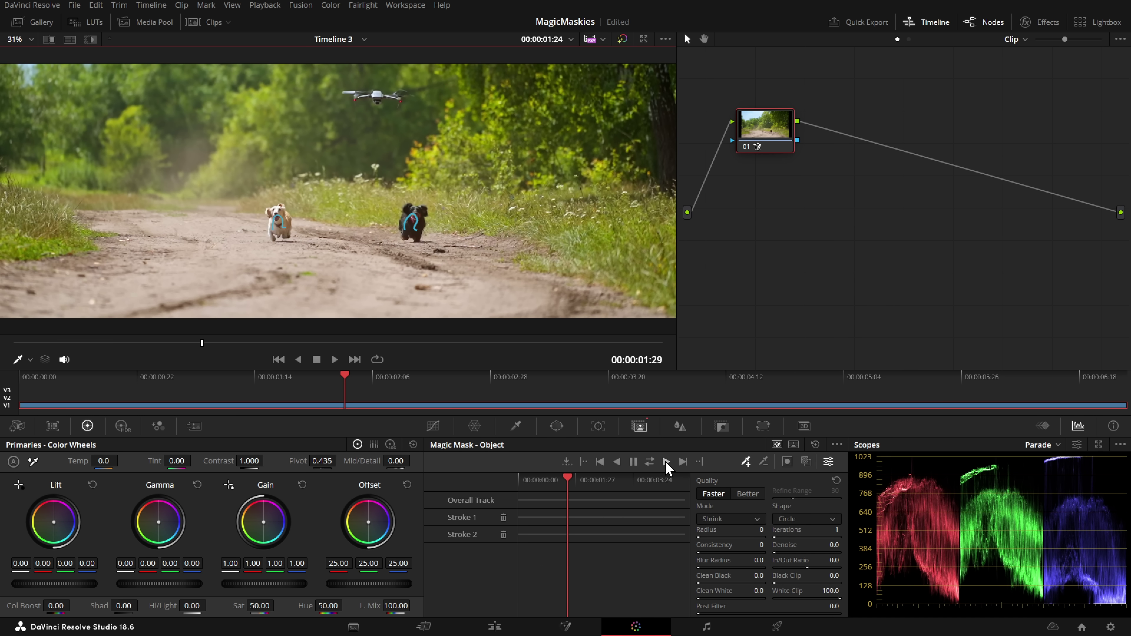
left_click(647, 464)
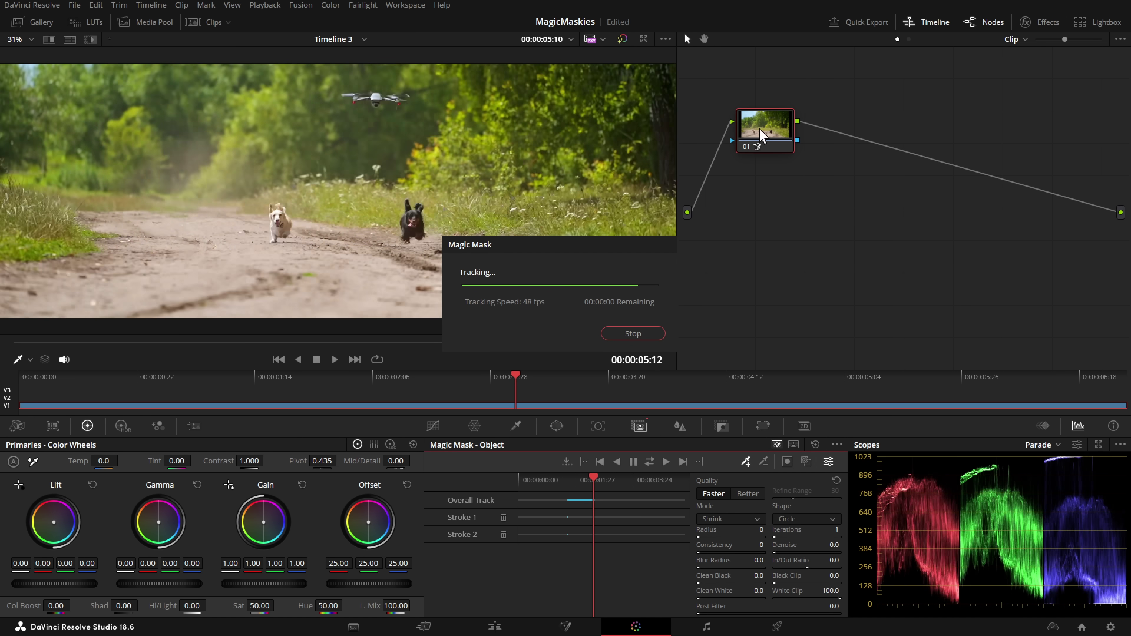
- Check the mask overlay, then shift Offset toward purple-pink (52.80/13.86/49.25)
left_click(807, 462)
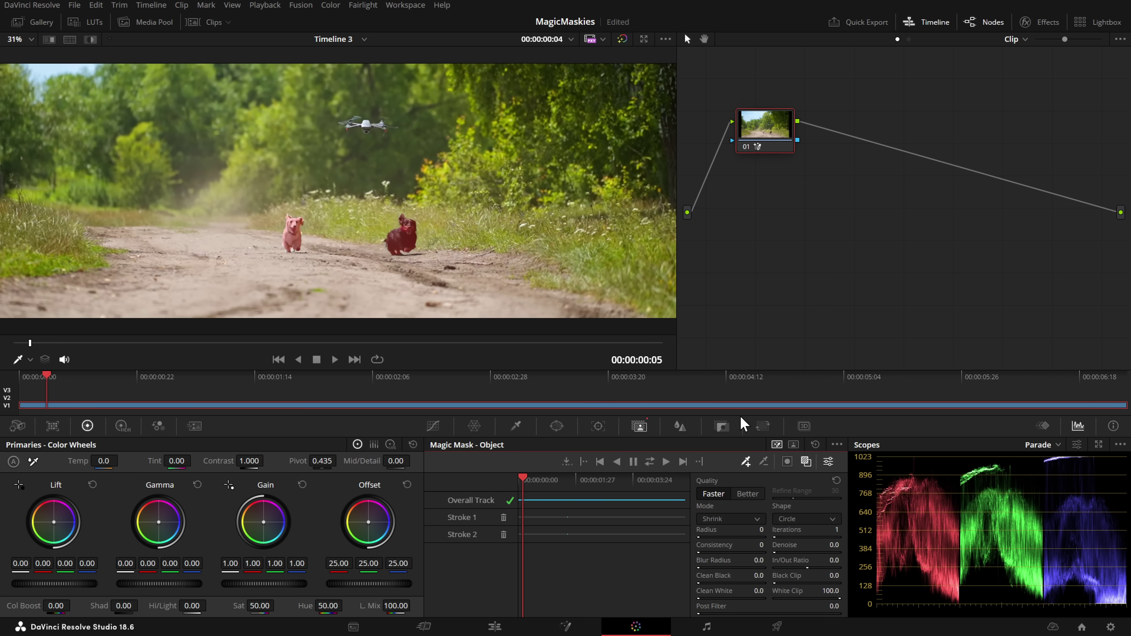
left_click(808, 462)
left_click_drag(370, 530, 363, 525)
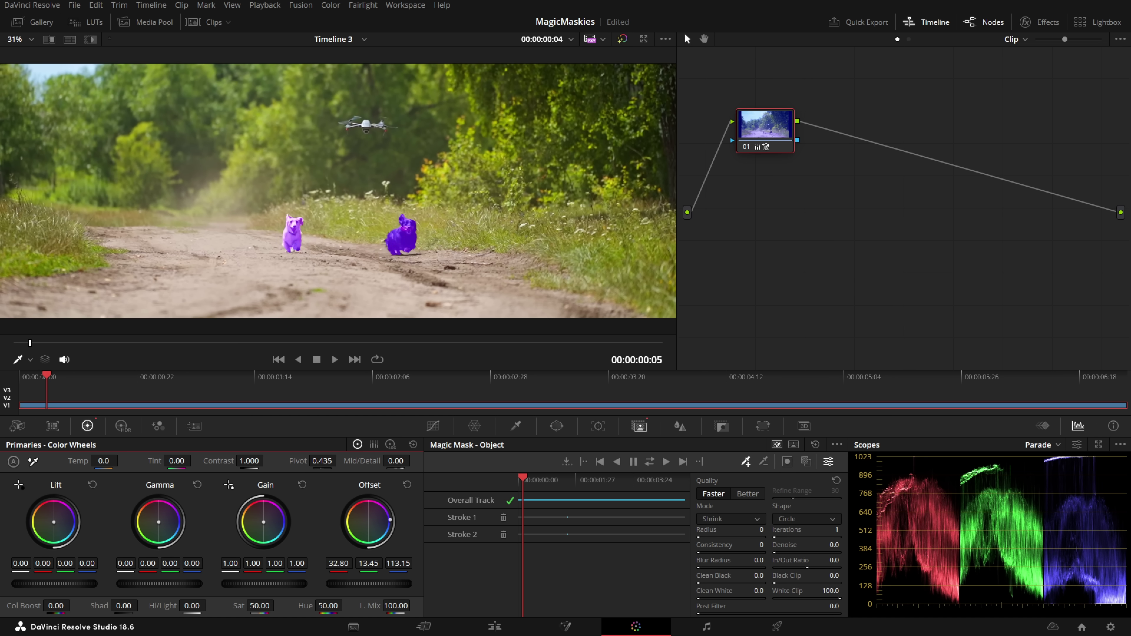
left_click_drag(390, 520, 378, 514)
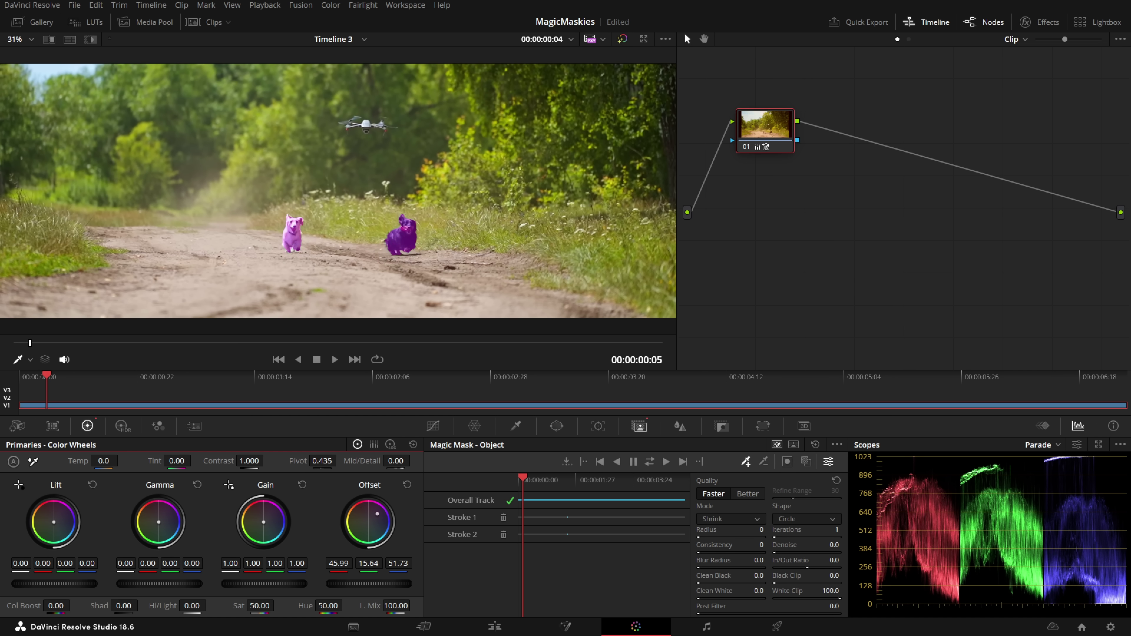
- Reset node 01, then mask and track only the white dog on it
right_click(757, 127)
left_click(785, 133)
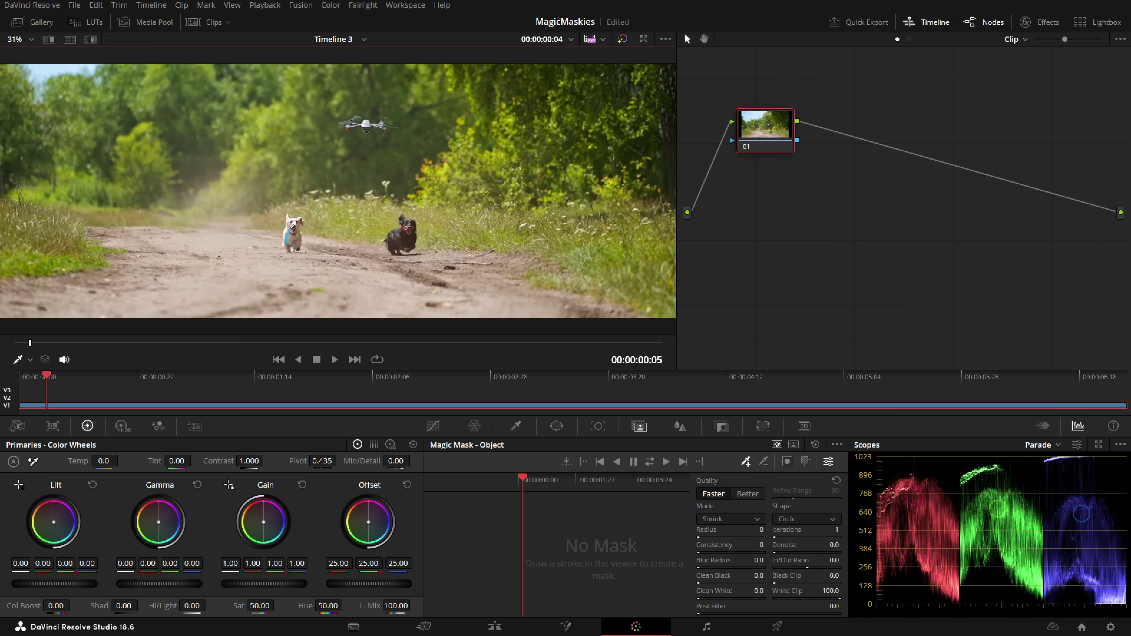
left_click_drag(292, 228, 293, 244)
left_click(651, 463)
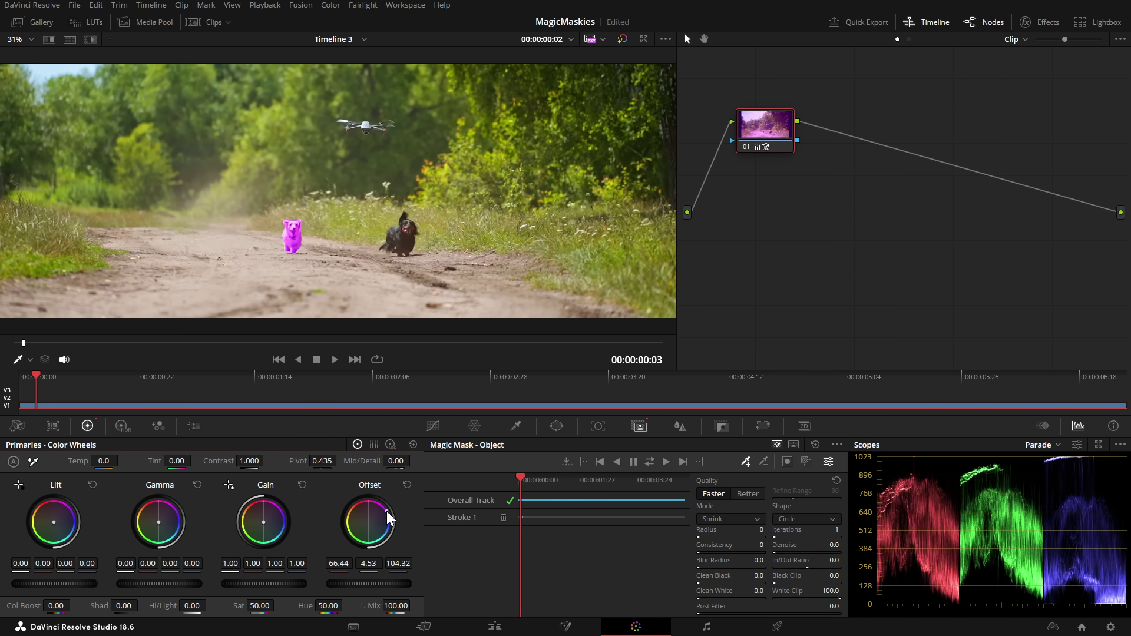
- Add node 02 after node 01, mask and track the black dog there, and tint it blue
right_click(765, 127)
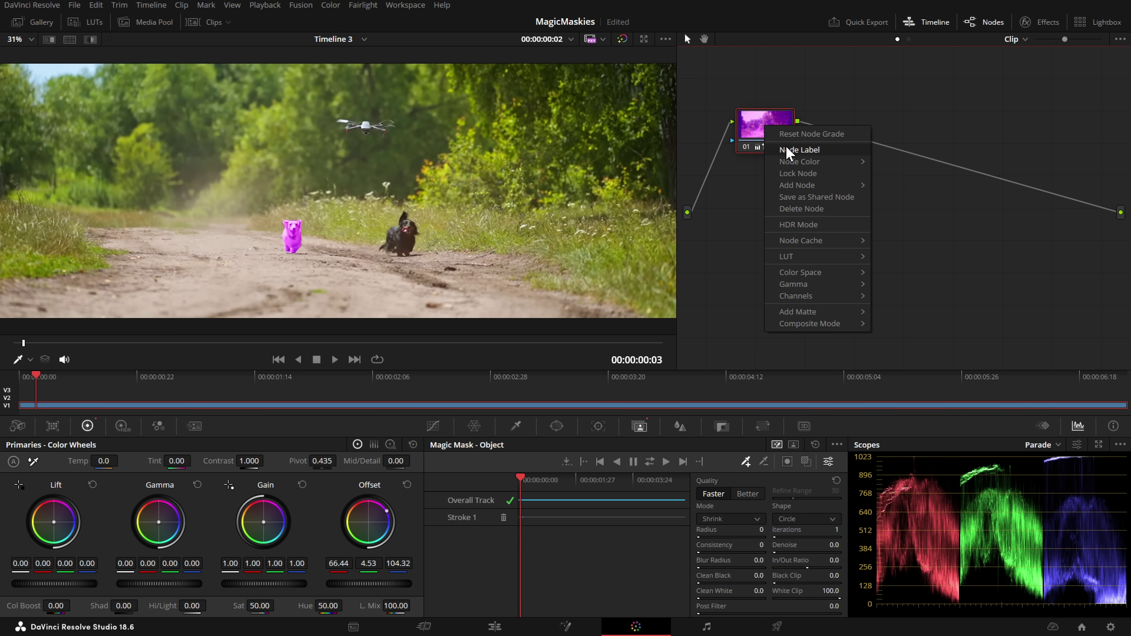
mouse_move(813, 187)
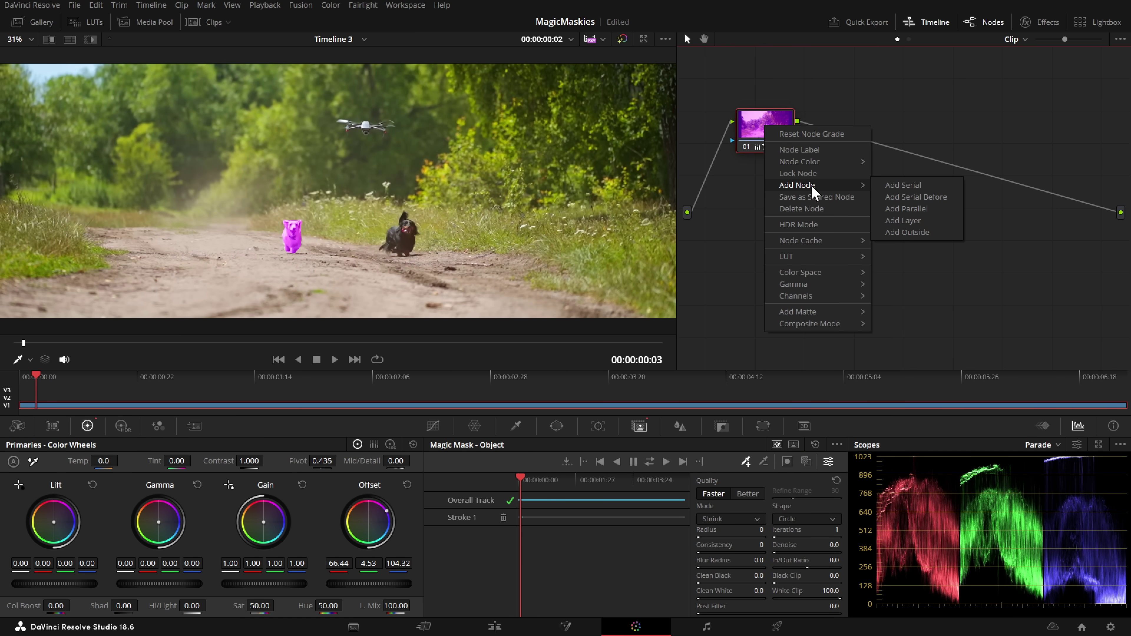
left_click(926, 185)
left_click_drag(849, 141, 860, 143)
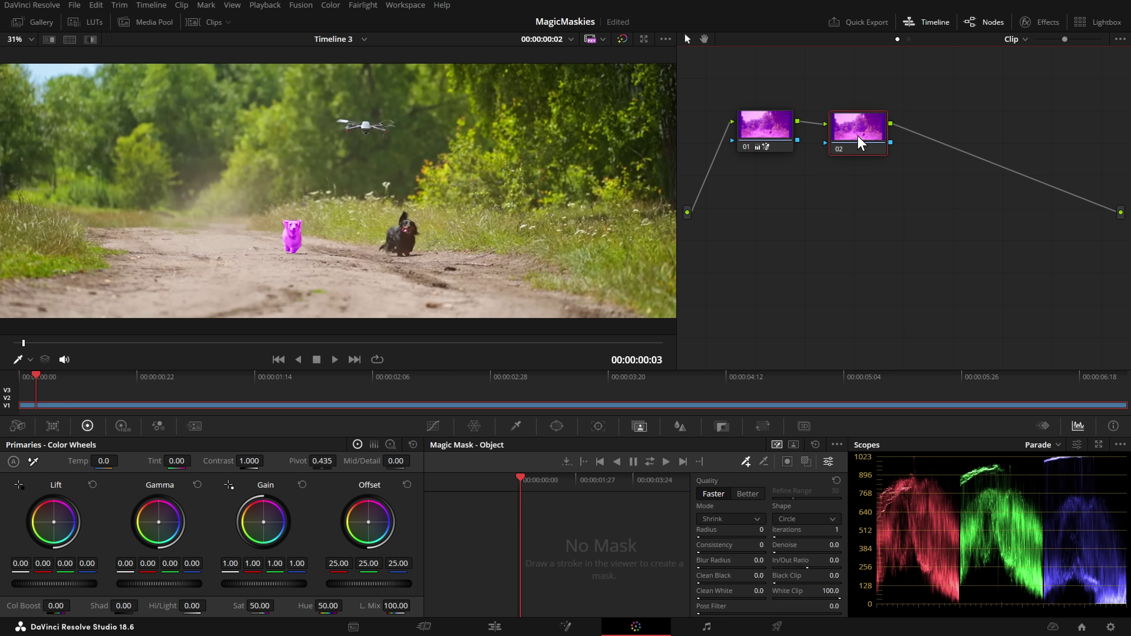
left_click_drag(391, 244, 395, 232)
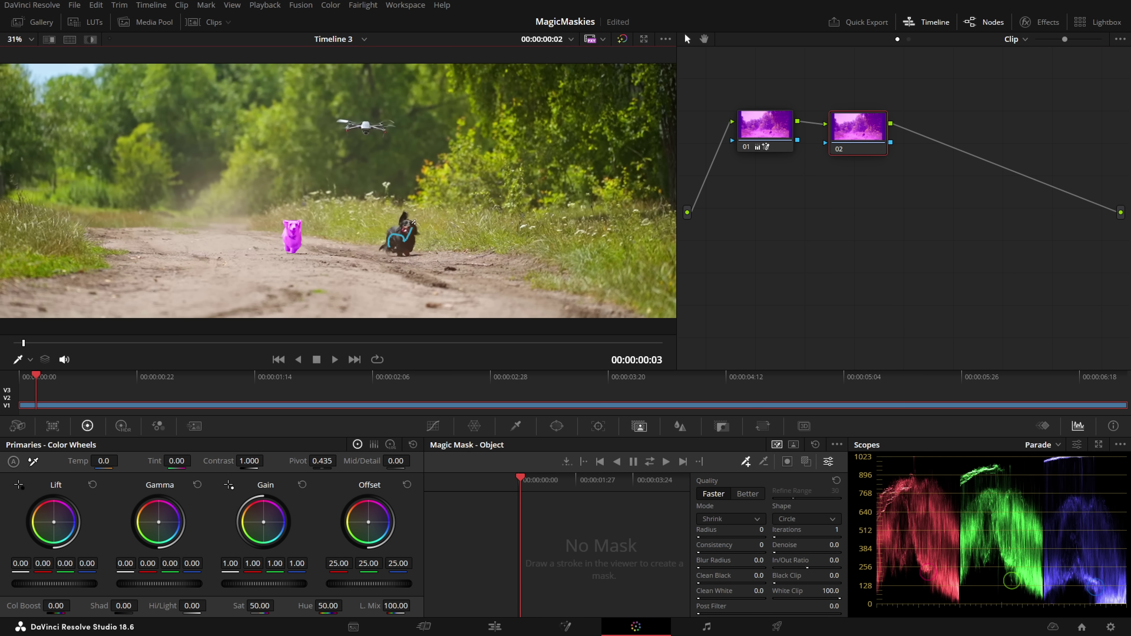
left_click(650, 464)
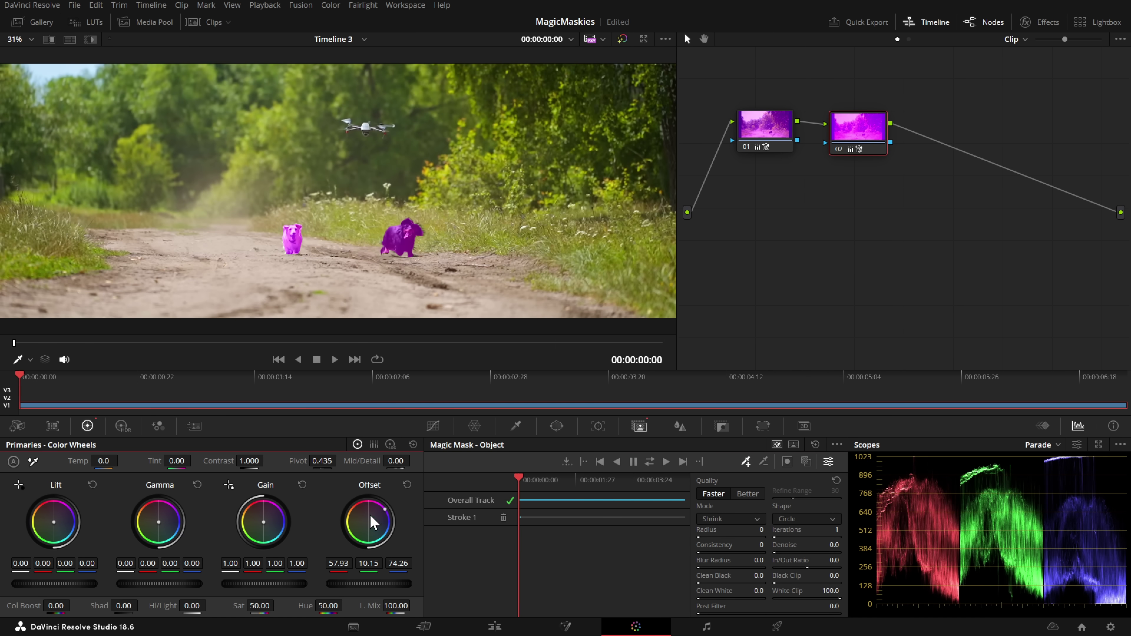
left_click_drag(374, 518, 380, 529)
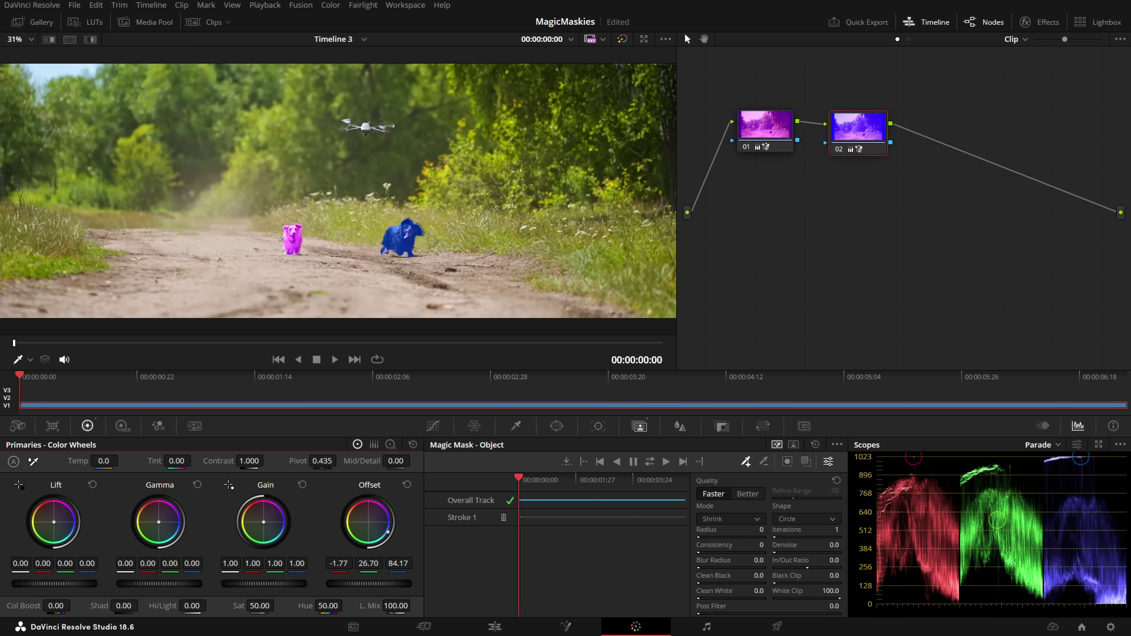
- Select node 01 and bring up its Add Node options
left_click_drag(786, 145, 790, 140)
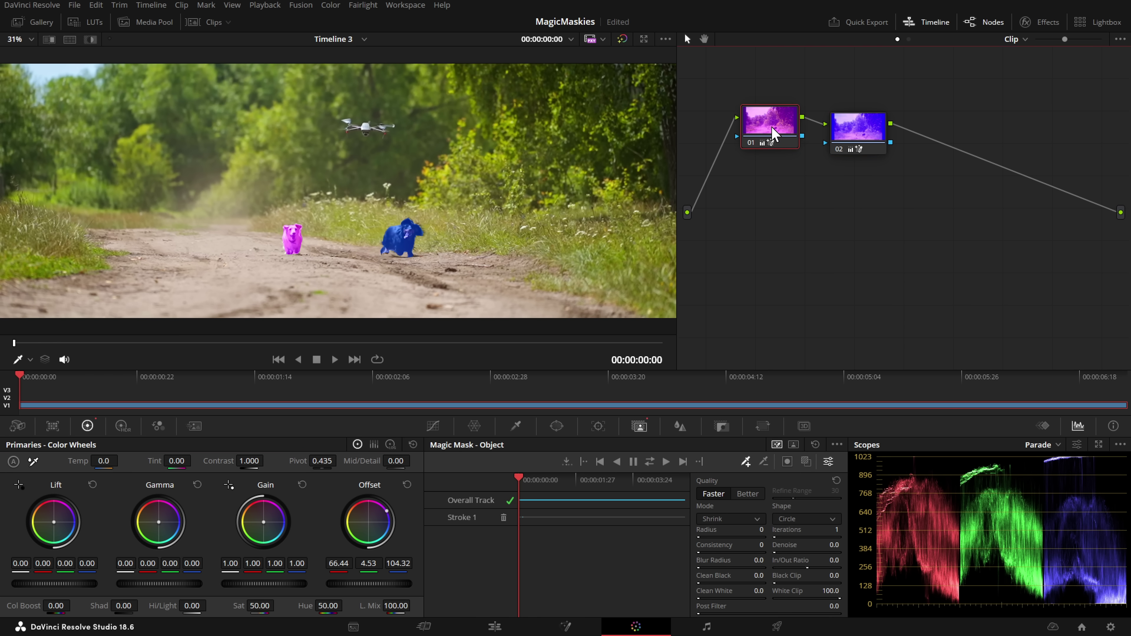
right_click(771, 128)
mouse_move(816, 186)
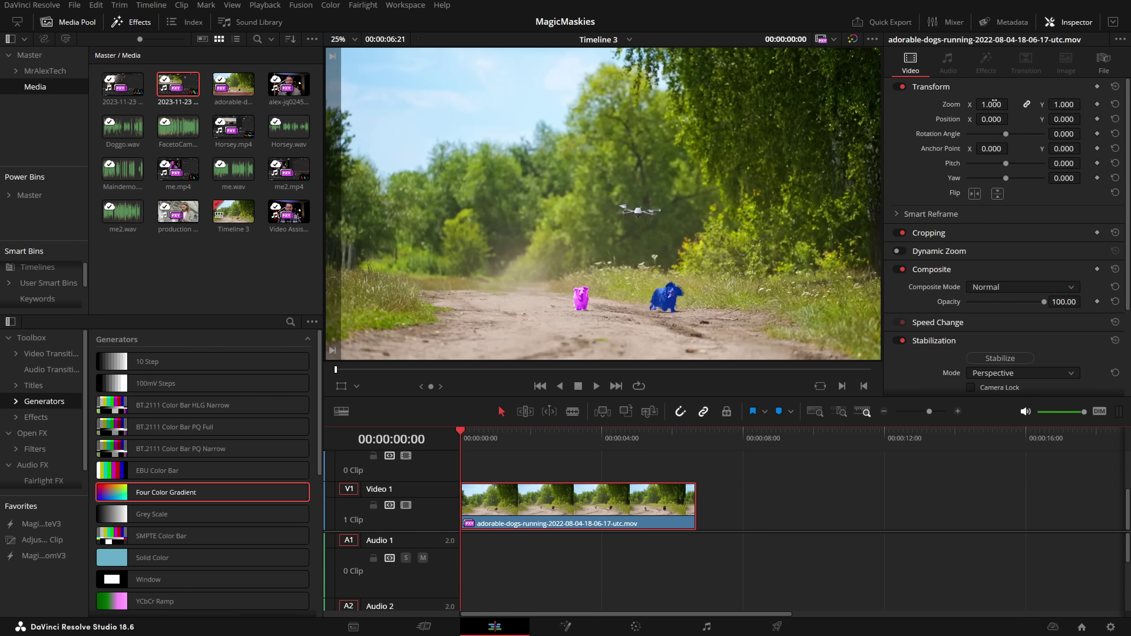
- Scale the dogs clip to 1.080 zoom and slightly change its Rotation Angle in the Inspector
left_click_drag(994, 101, 993, 101)
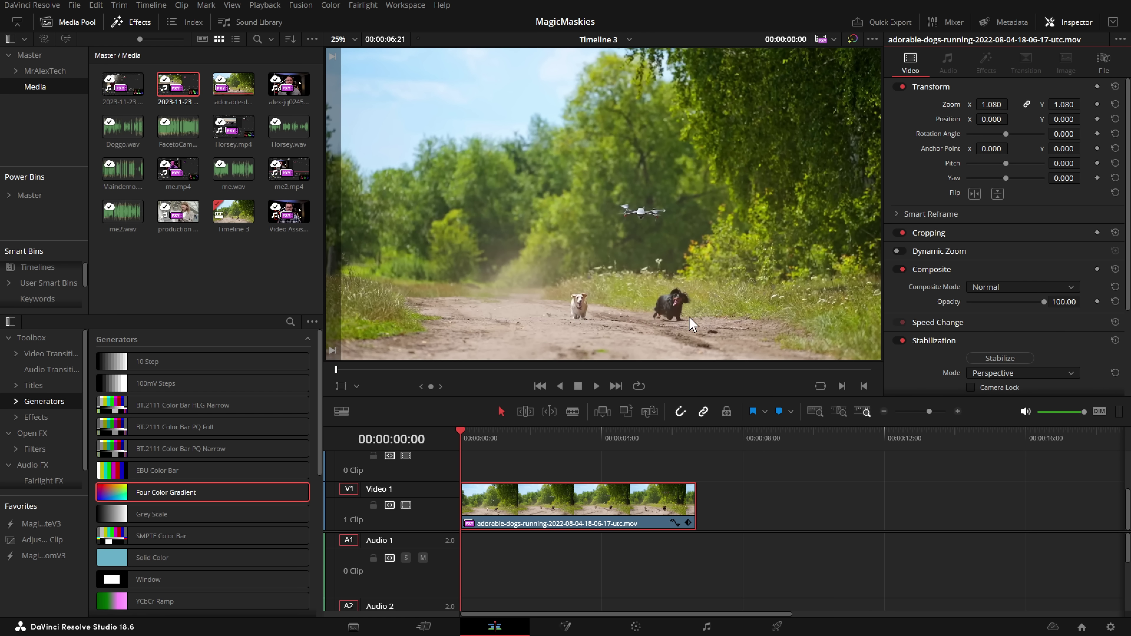
left_click_drag(1068, 134, 1082, 134)
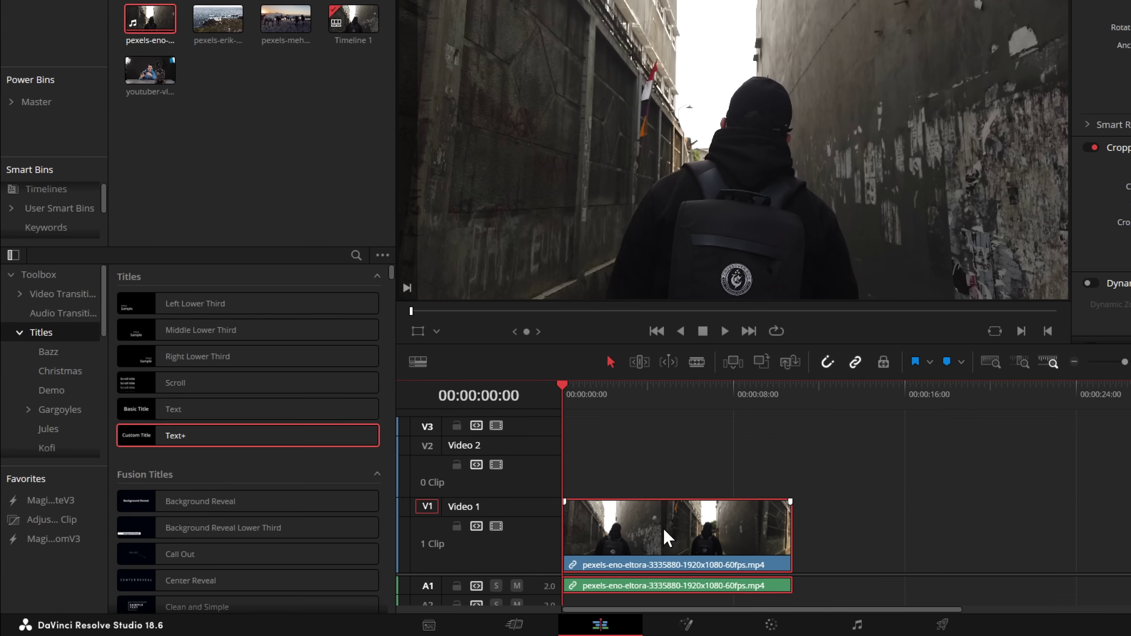
- Open the V1 alley walker clip in Fusion and recentre the MediaIn1–MediaOut1 node graph
right_click(657, 529)
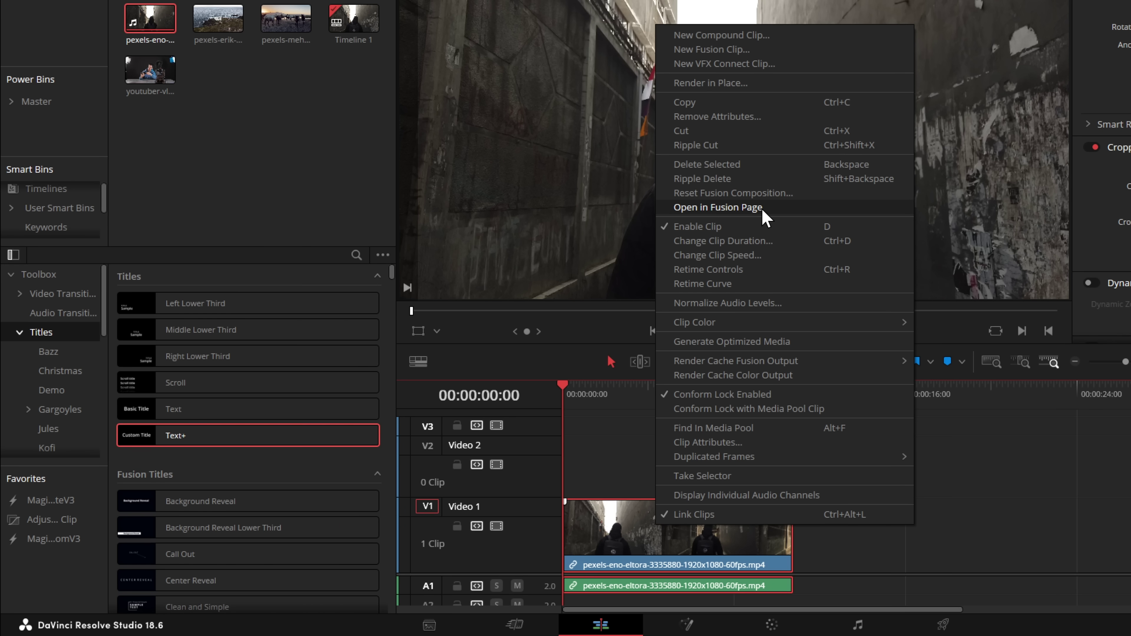
left_click(746, 209)
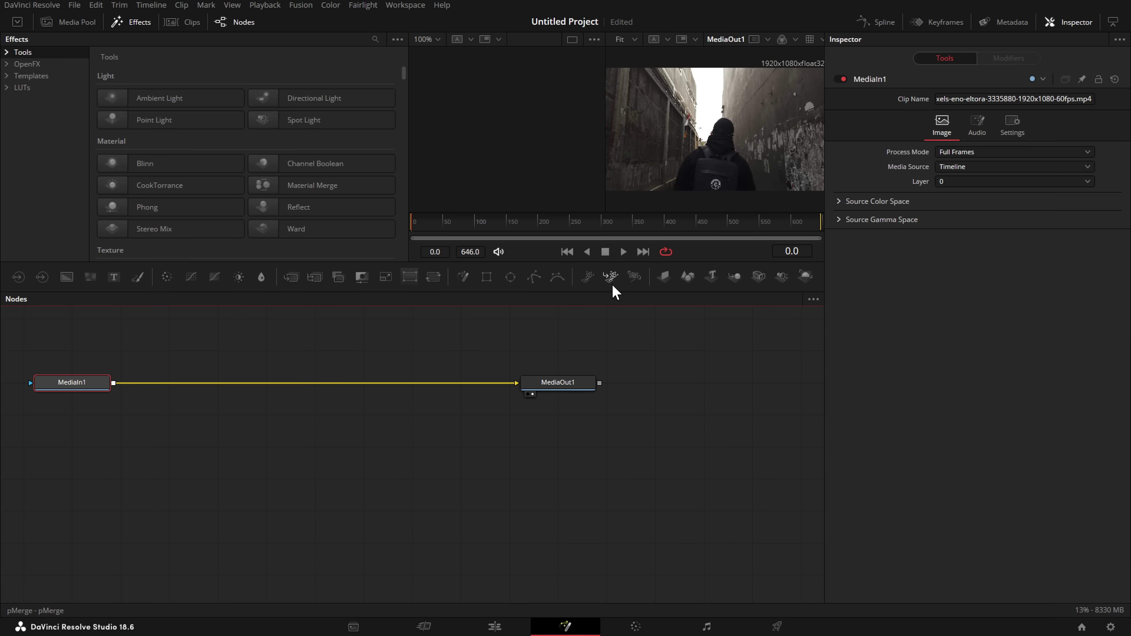
left_click_drag(447, 358, 427, 434)
left_click(395, 395)
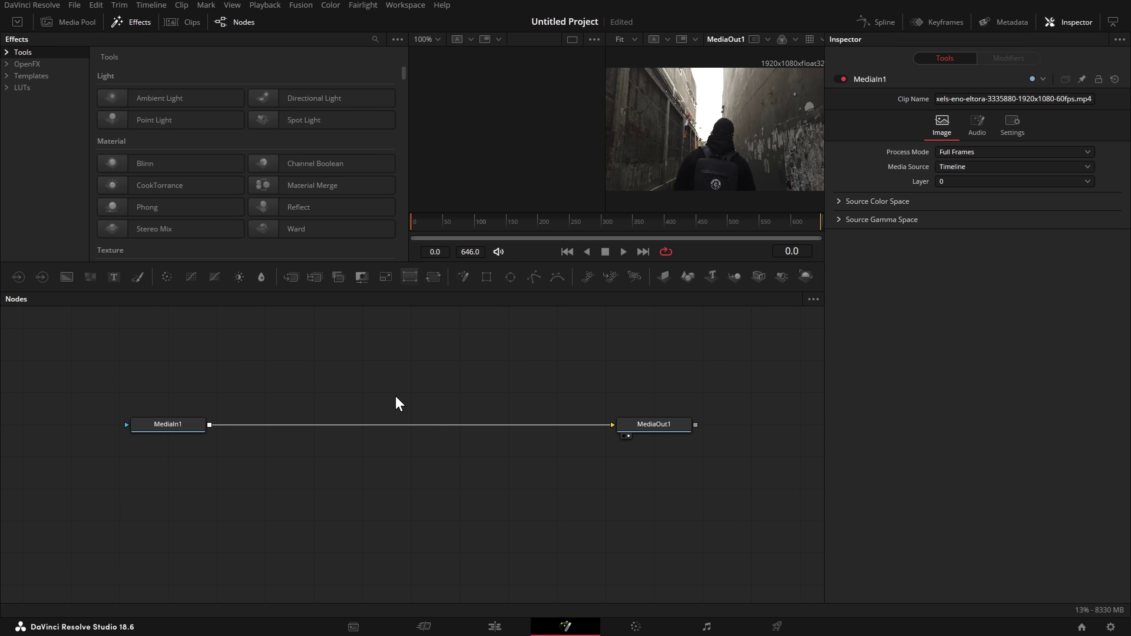
key("shift+space")
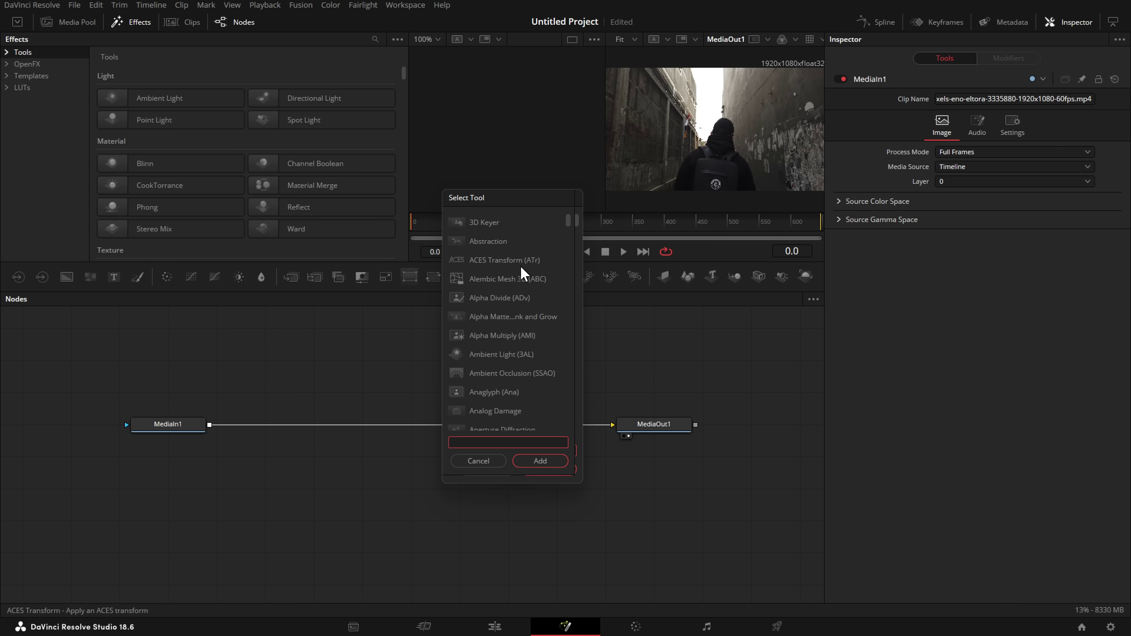
- Search 'magi' to add a Magic Mask and drop MagicMask1 onto the MediaIn1–MediaOut1 link
type("magic")
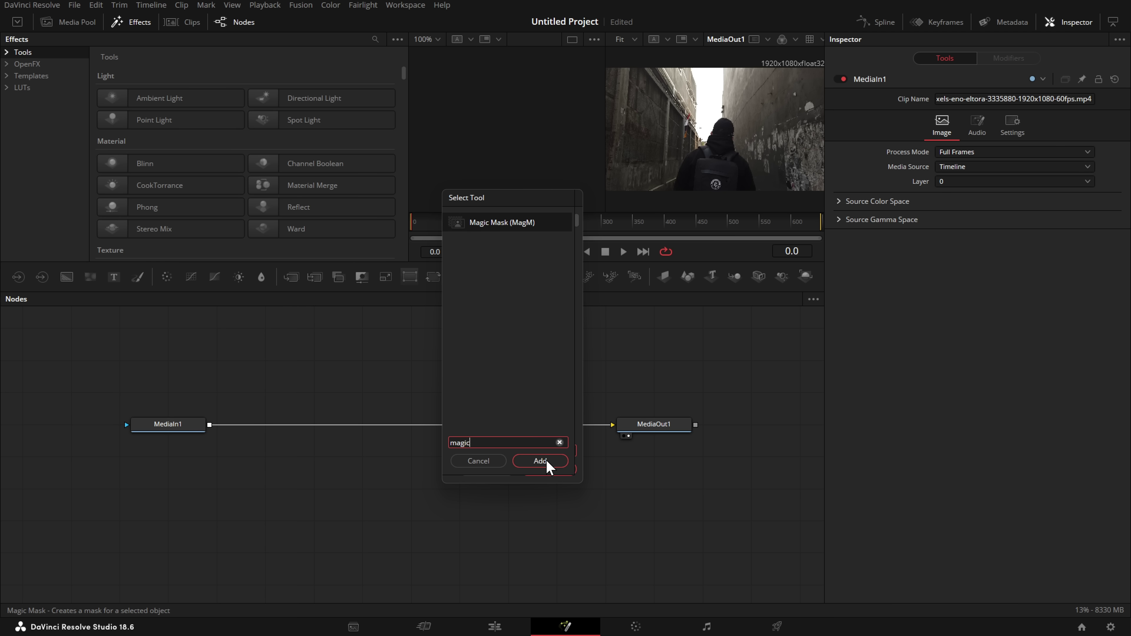
left_click(540, 461)
left_click_drag(347, 397, 368, 430)
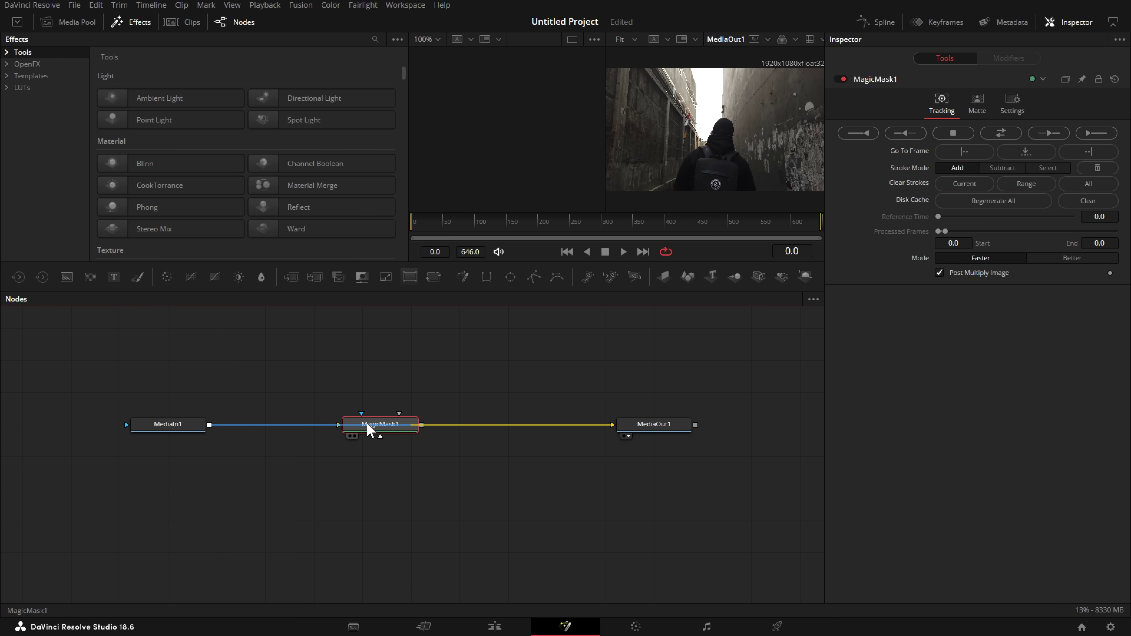
mouse_move(378, 435)
left_mouse_down()
mouse_move(379, 407)
mouse_move(378, 430)
left_mouse_up()
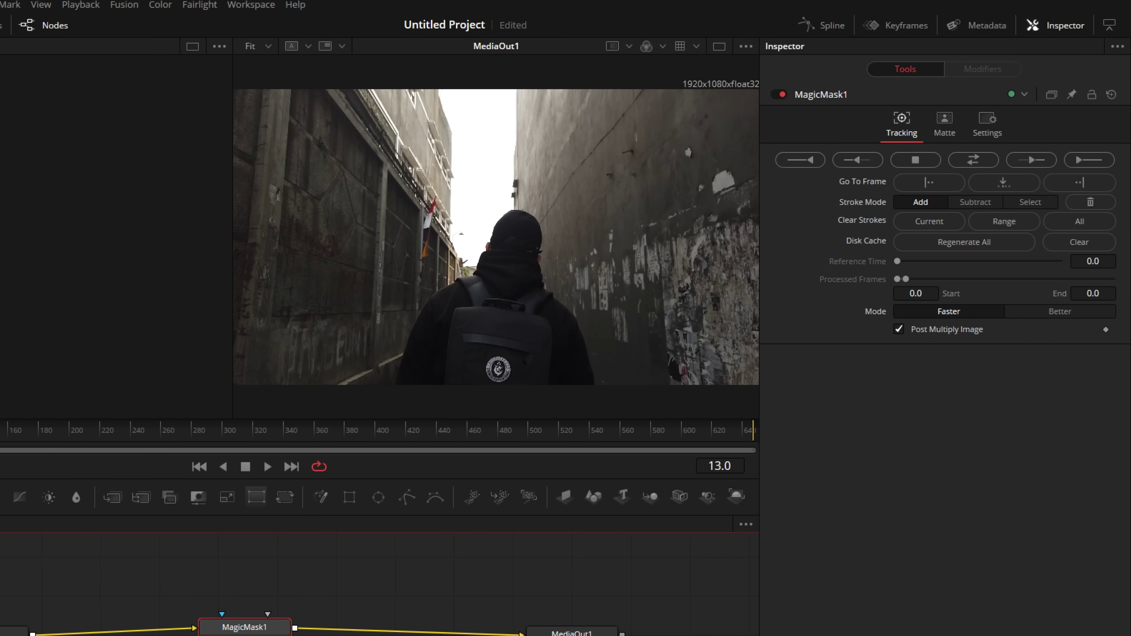
- At frame 505, stroke the walker from body to head and track forward then reverse
left_click_drag(4, 446, 540, 445)
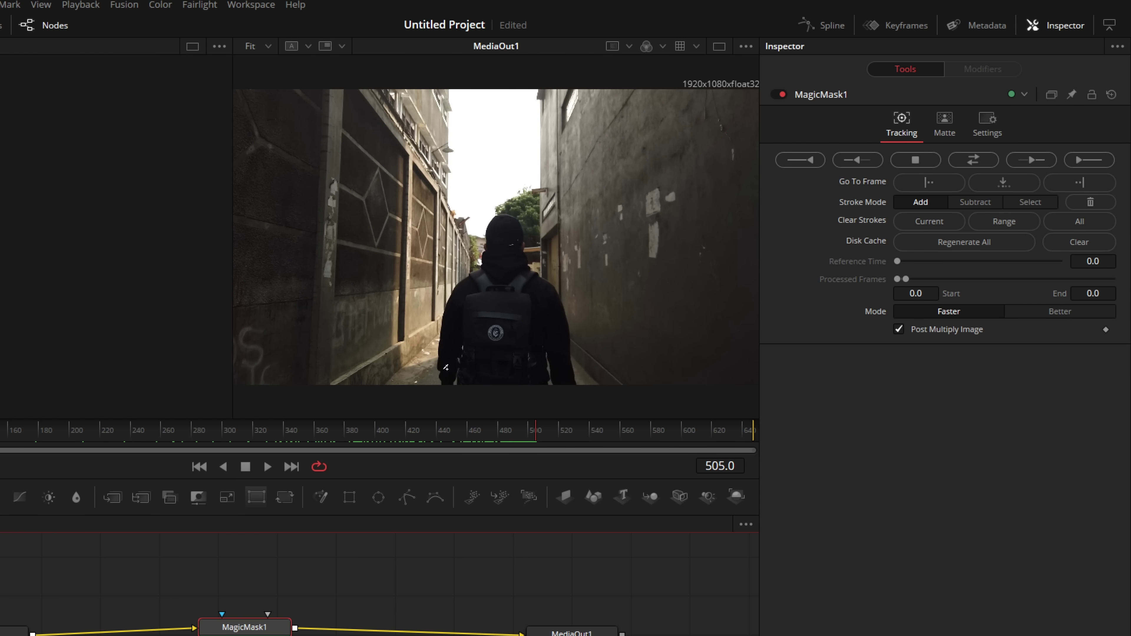
left_click_drag(445, 367, 482, 292)
left_click_drag(510, 253, 509, 234)
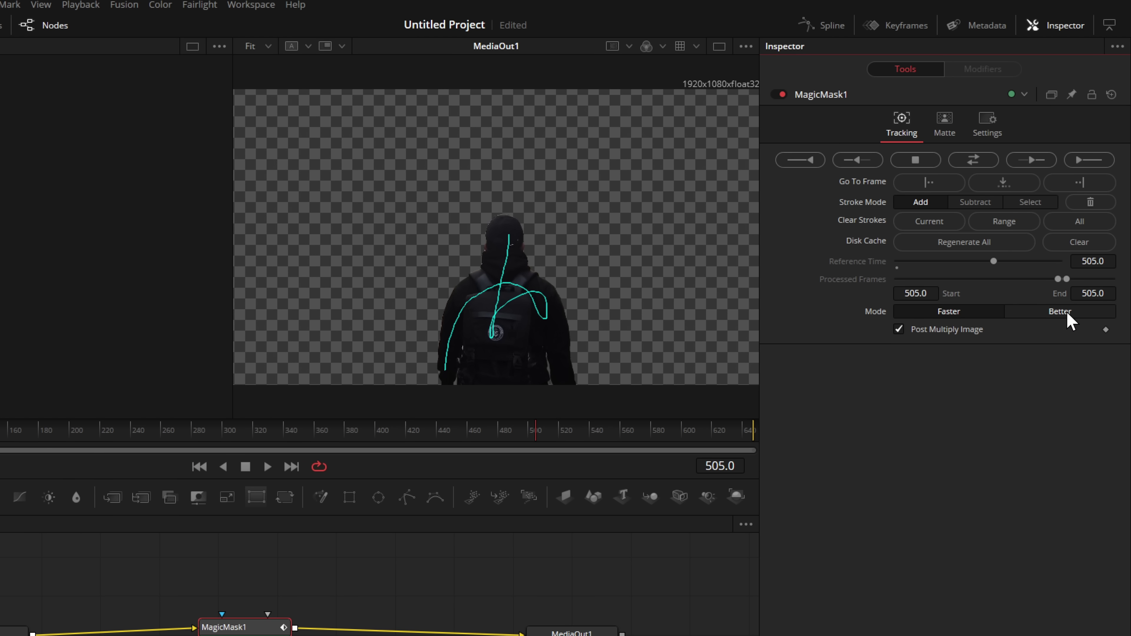
left_click(975, 162)
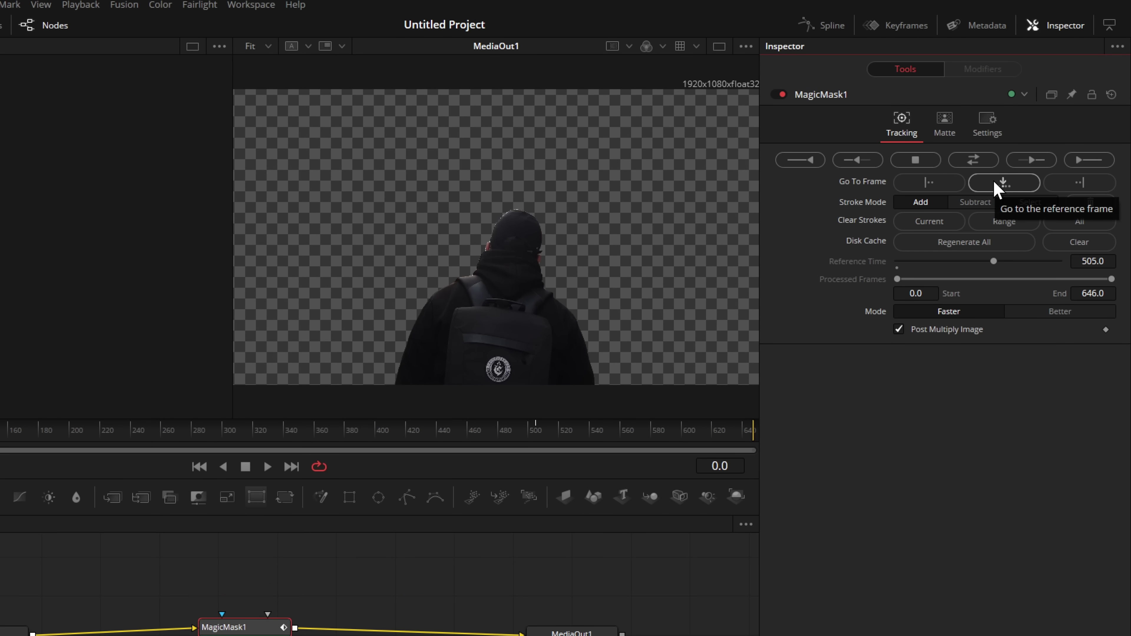
- At the reference frame, refine the matte's Matte Blur and Erode/Dilate settings
left_click(996, 187)
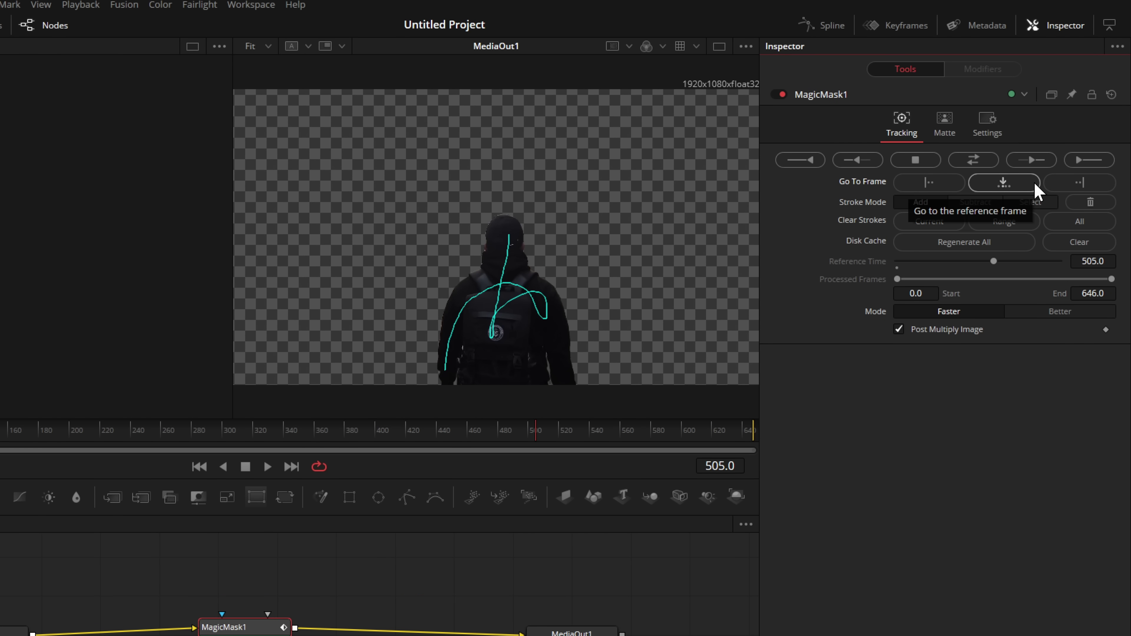
left_click(940, 132)
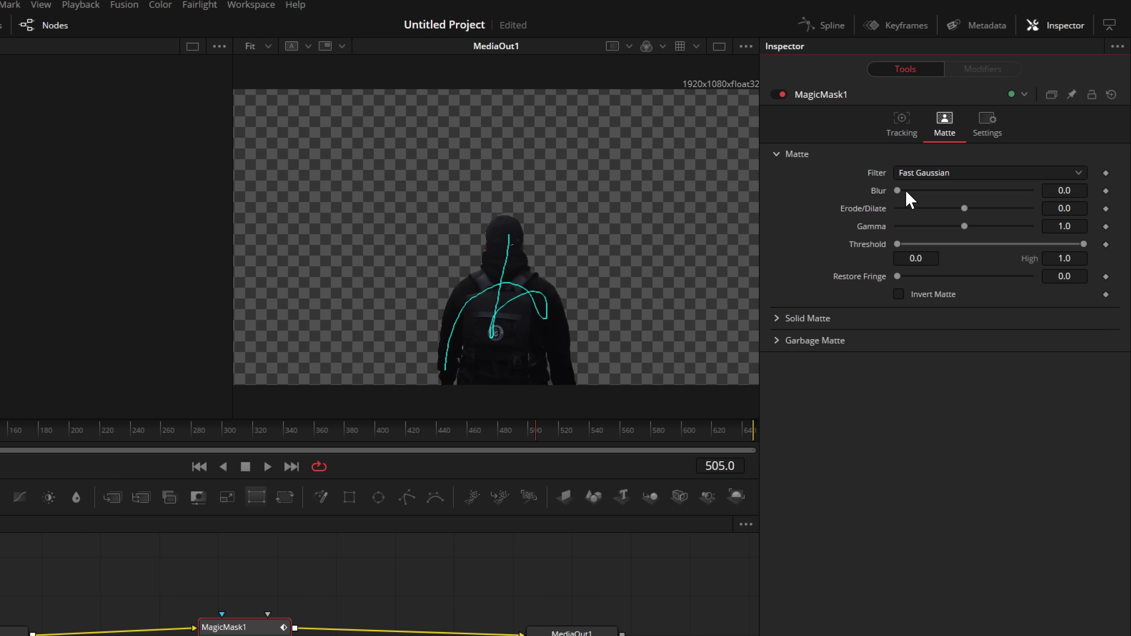
mouse_move(905, 192)
left_mouse_down()
mouse_move(979, 193)
mouse_move(898, 192)
left_mouse_up()
mouse_move(965, 208)
left_mouse_down()
mouse_move(951, 208)
mouse_move(964, 208)
left_mouse_up()
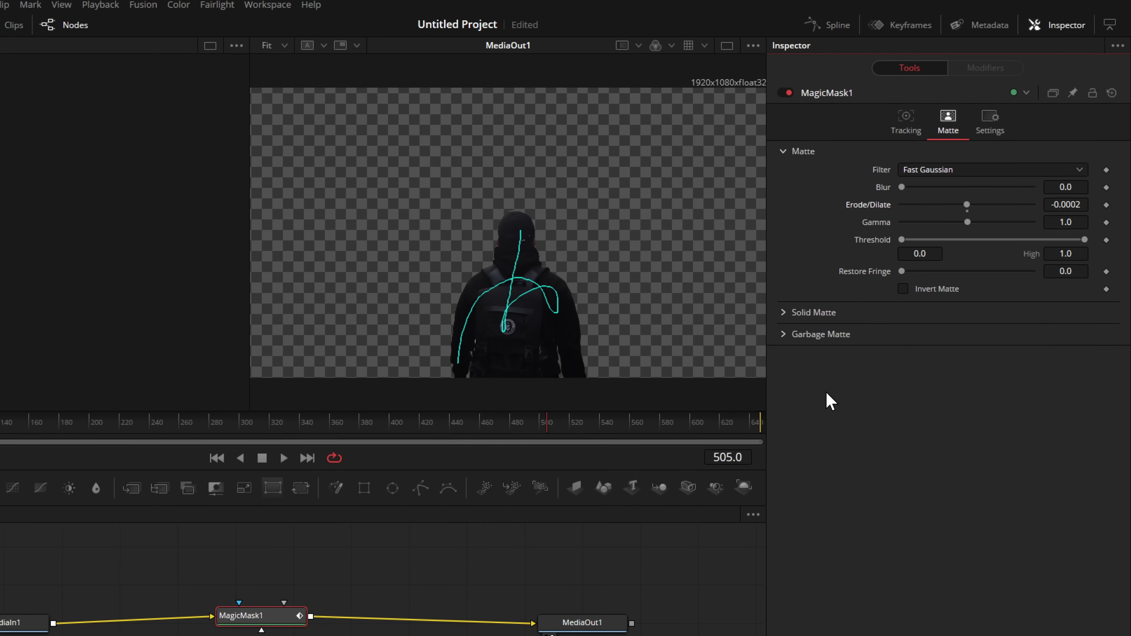
- Insert Transform1 after MagicMask1, test its size and rotation, and return to the Edit page
left_click_drag(290, 498, 339, 542)
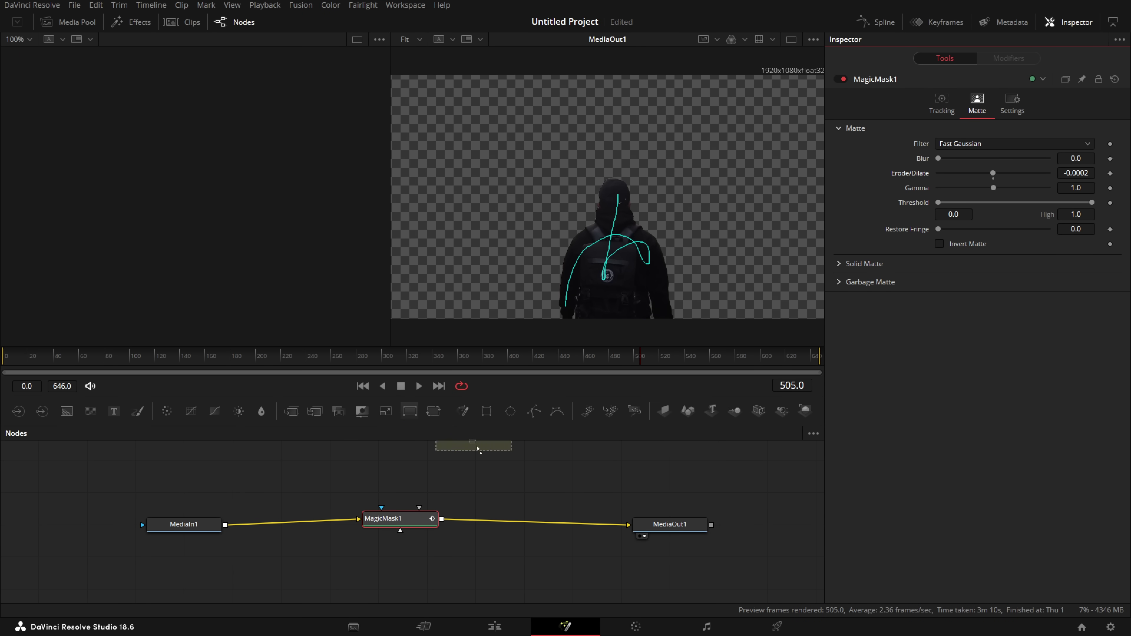
left_click_drag(478, 448, 532, 512)
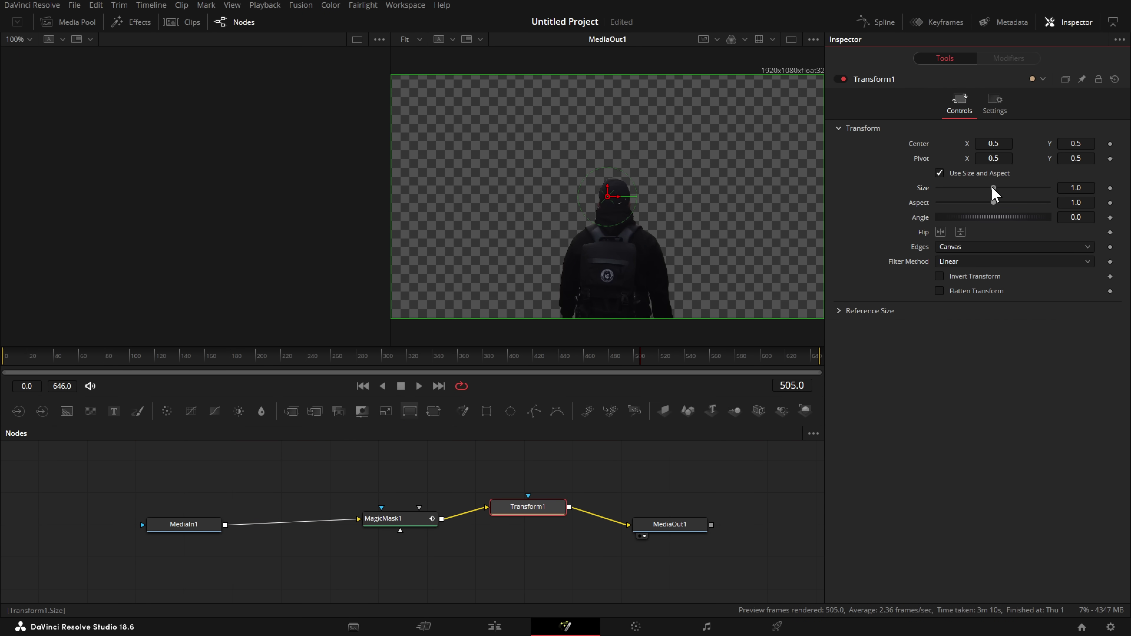
left_click_drag(994, 187, 993, 188)
mouse_move(935, 216)
left_mouse_down()
mouse_move(859, 223)
mouse_move(925, 224)
left_mouse_up()
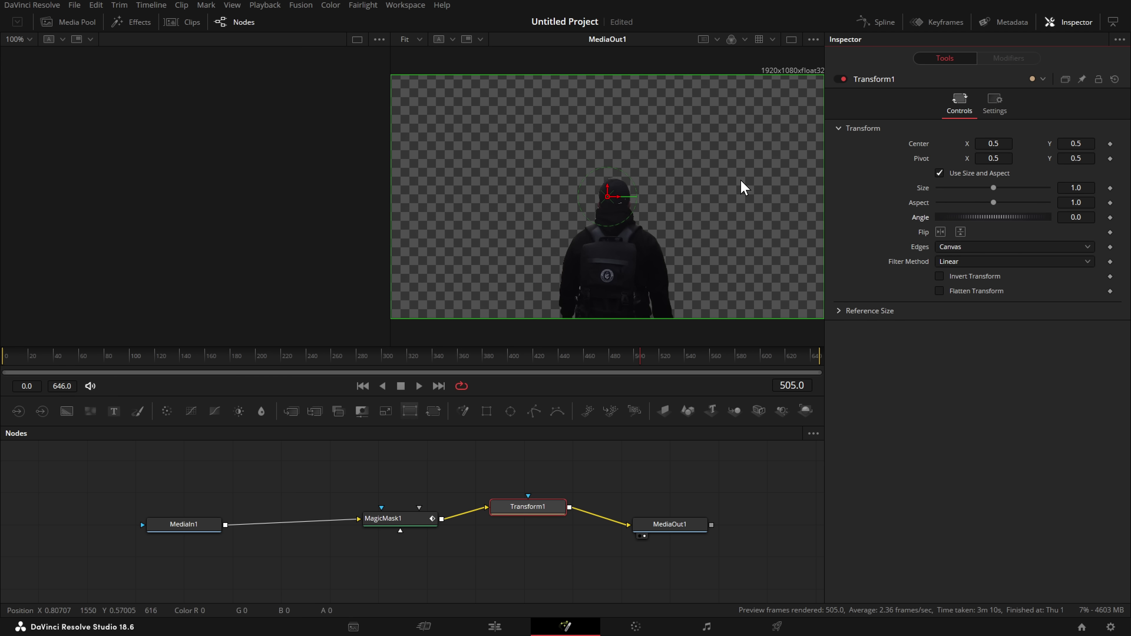
left_click(494, 627)
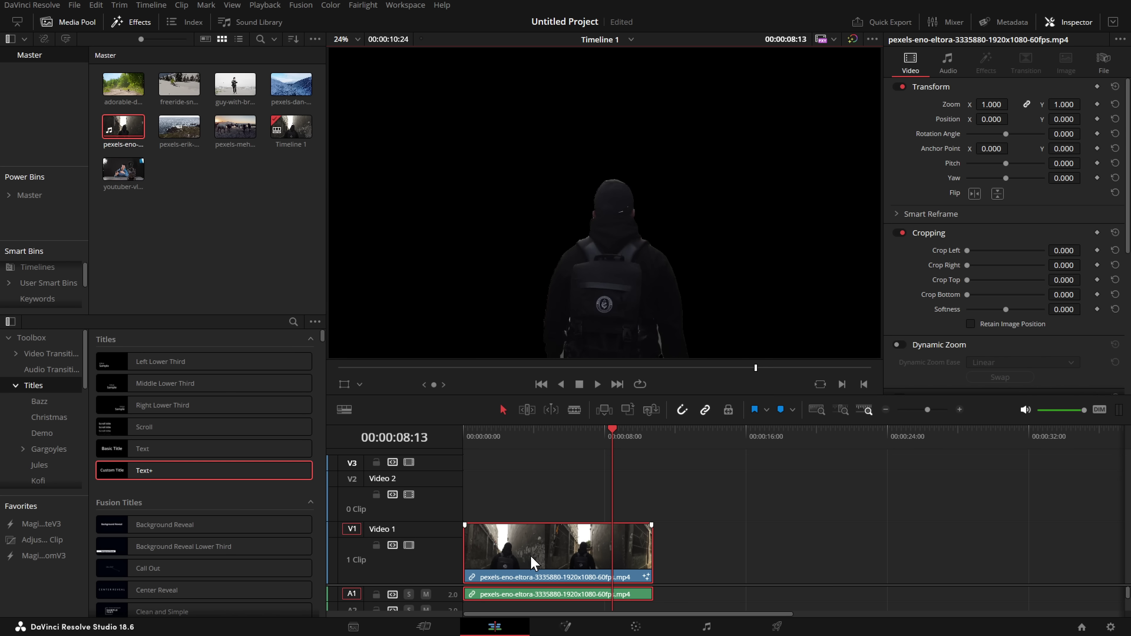
left_click(534, 563)
mouse_move(1002, 136)
left_mouse_down()
mouse_move(1012, 104)
mouse_move(992, 117)
left_mouse_up()
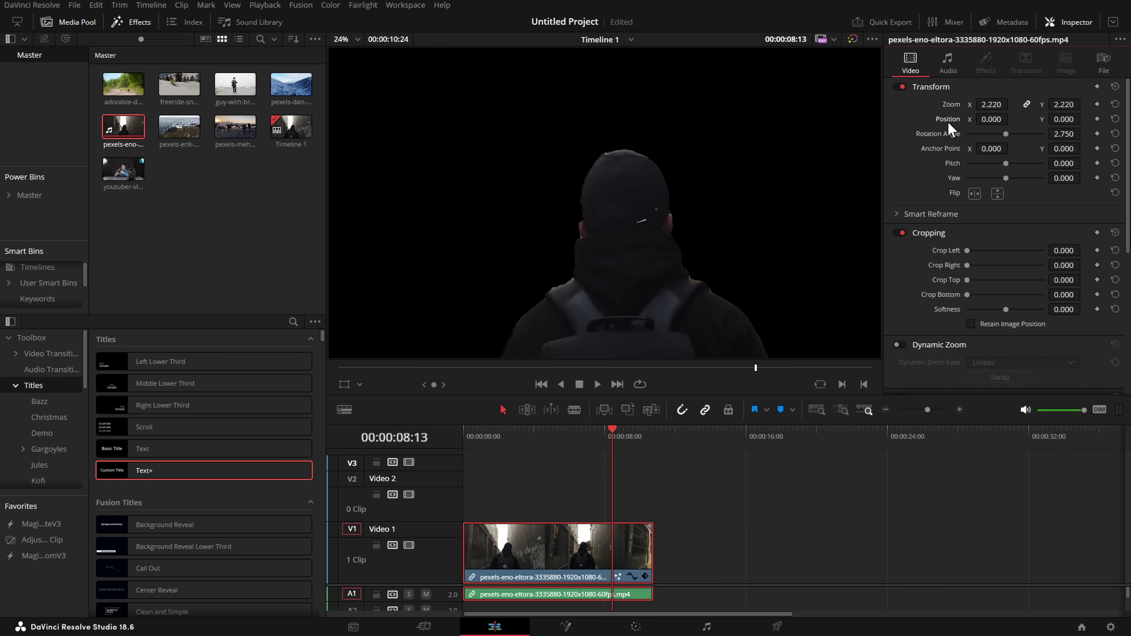
double_click(952, 134)
double_click(953, 105)
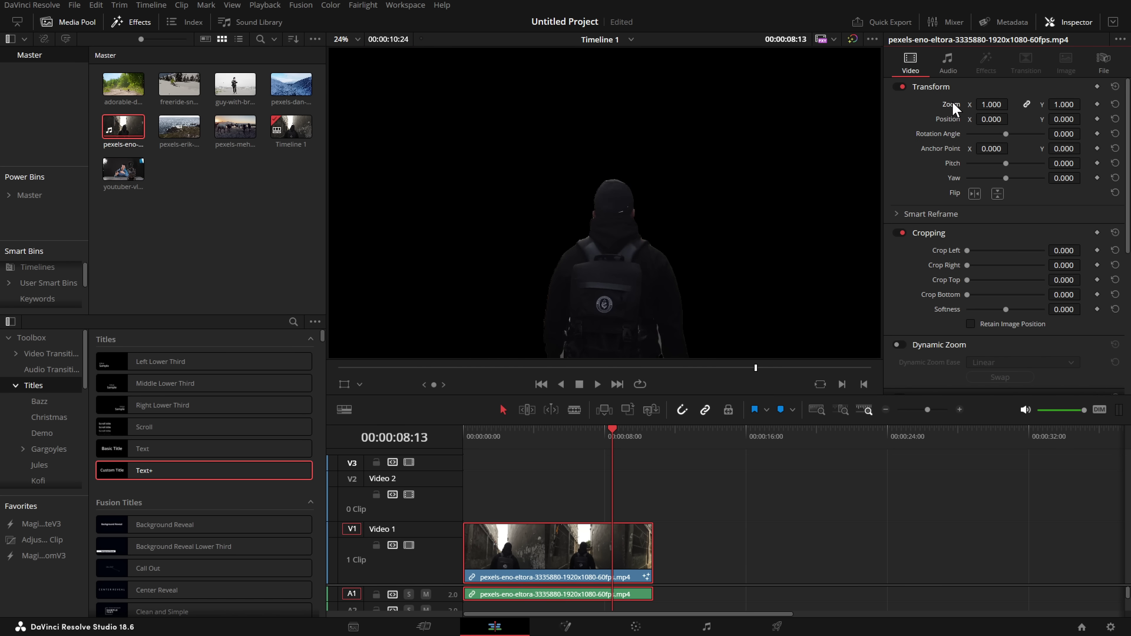
left_click_drag(971, 253, 1007, 253)
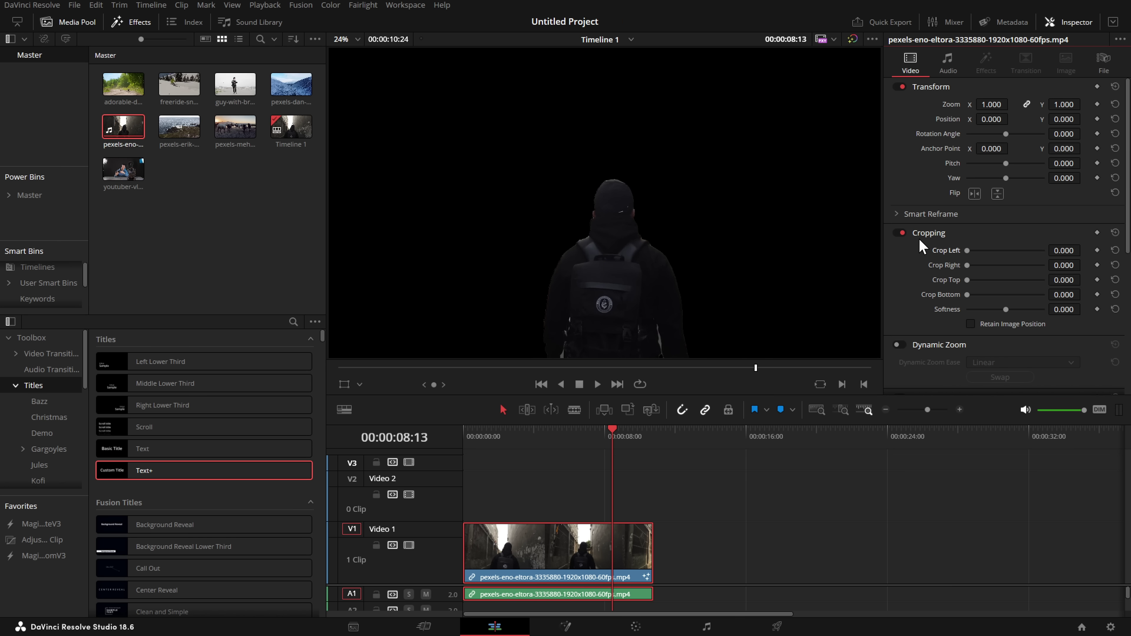